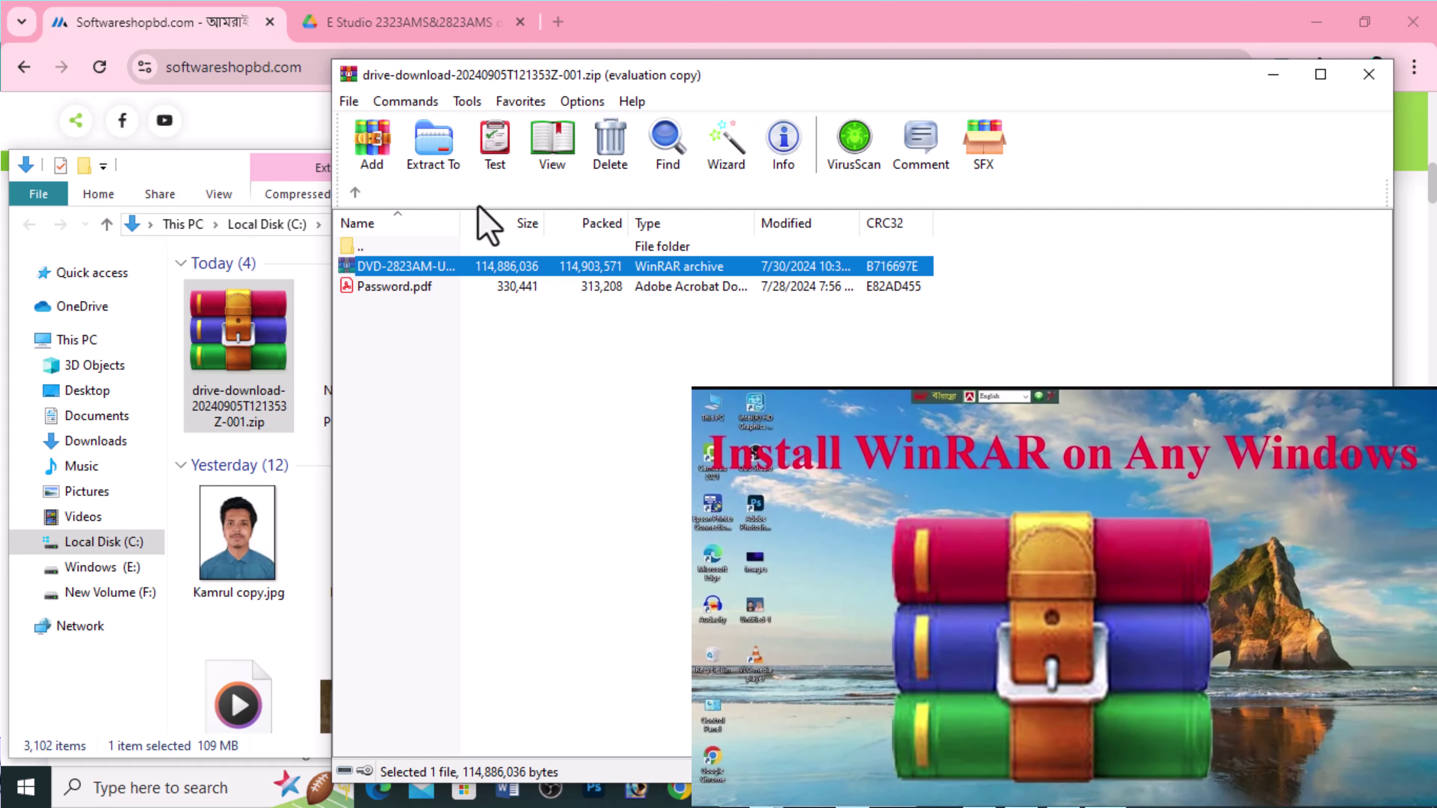
Open the DVD-2823AM-USER-V114-CND archive down to its Drivers folder and select setup.exe.
double_click(418, 266)
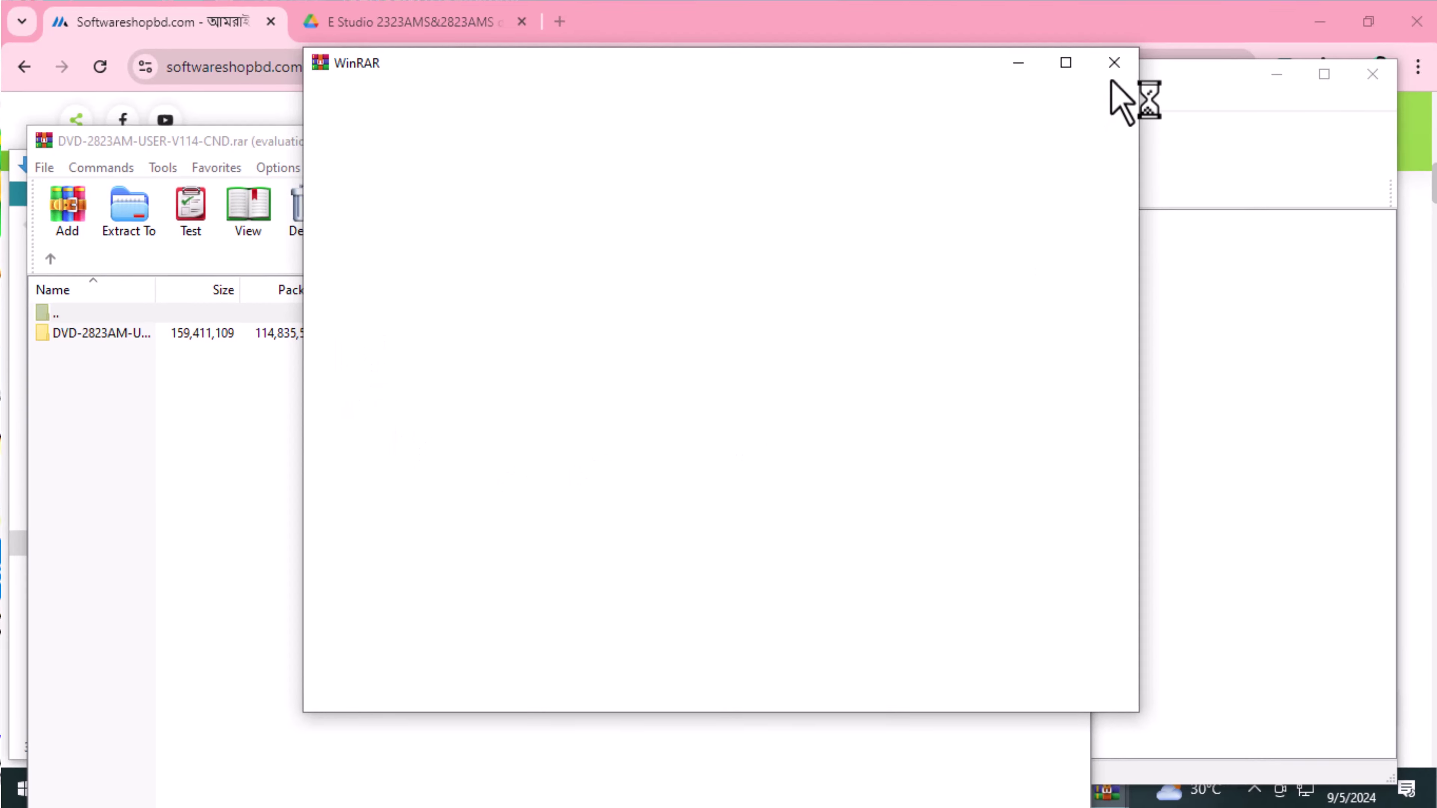
left_click(137, 403)
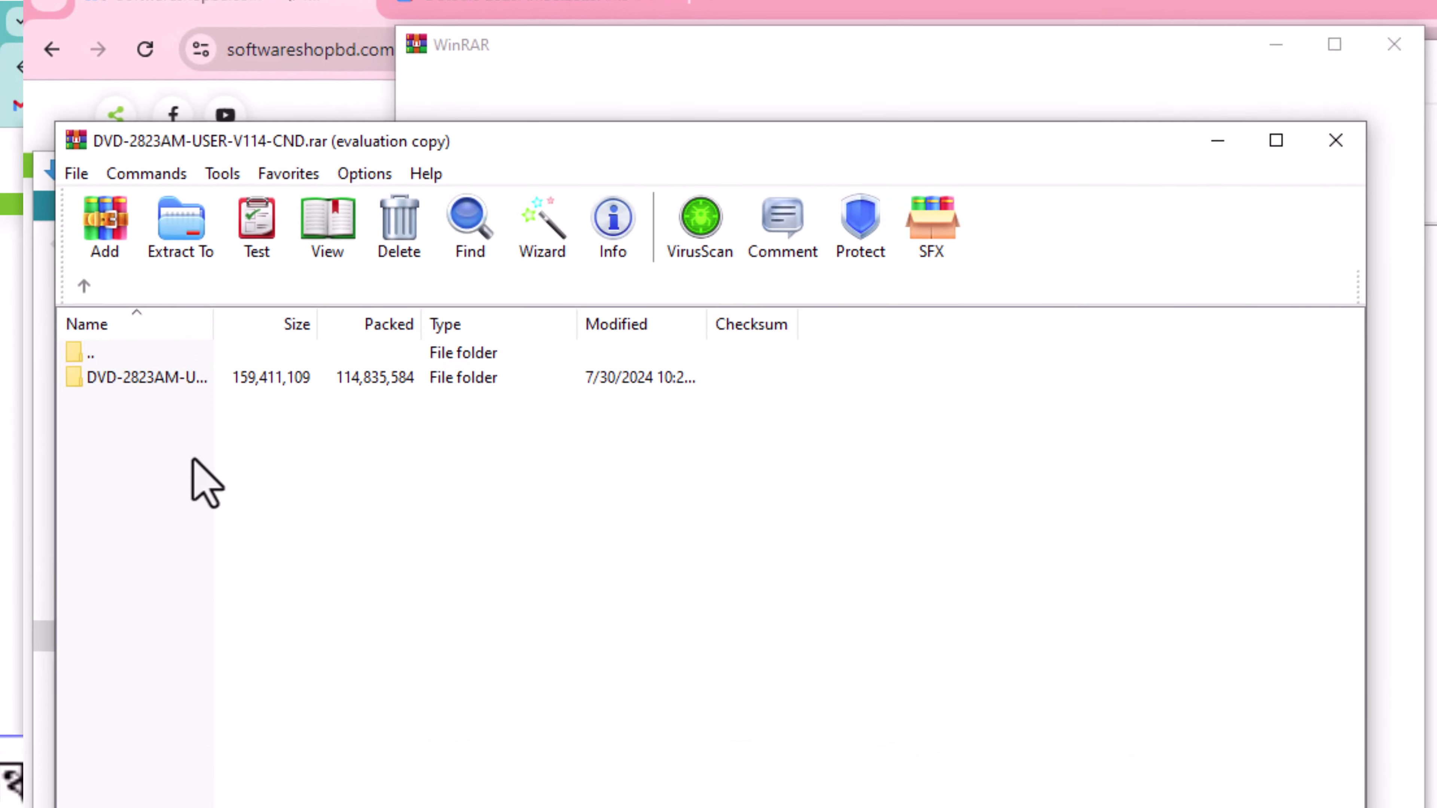
double_click(178, 377)
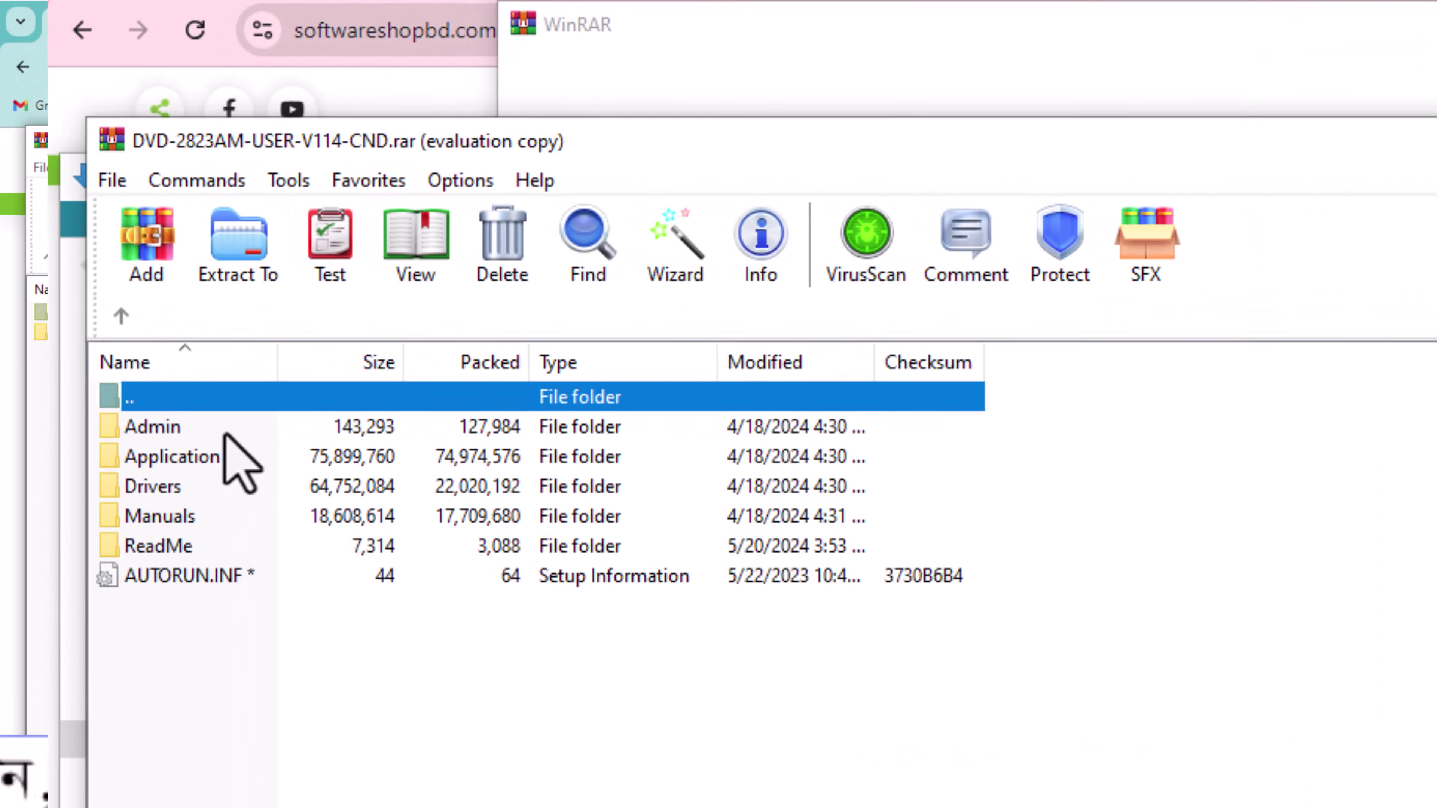
left_click_drag(668, 133, 857, 38)
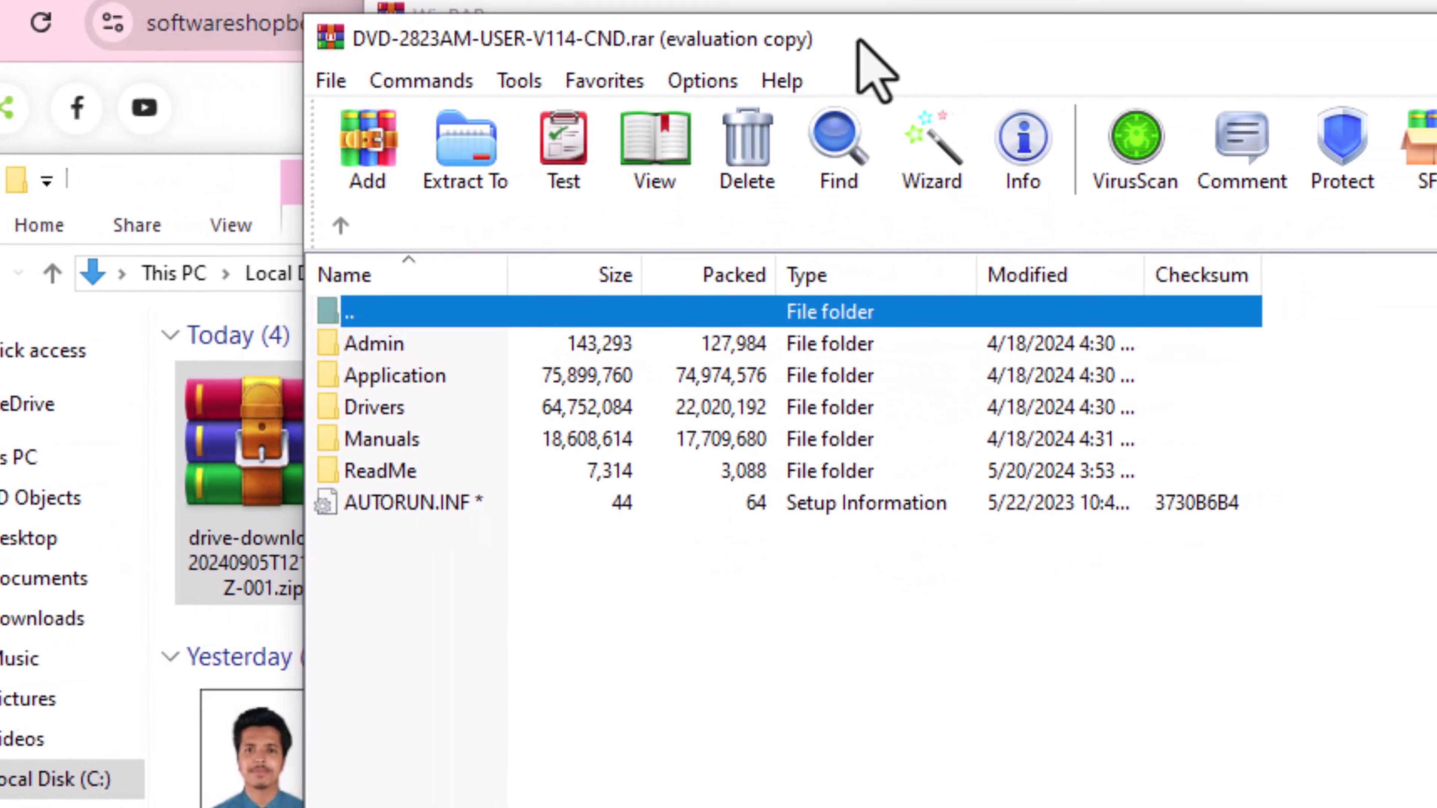
left_click(357, 411)
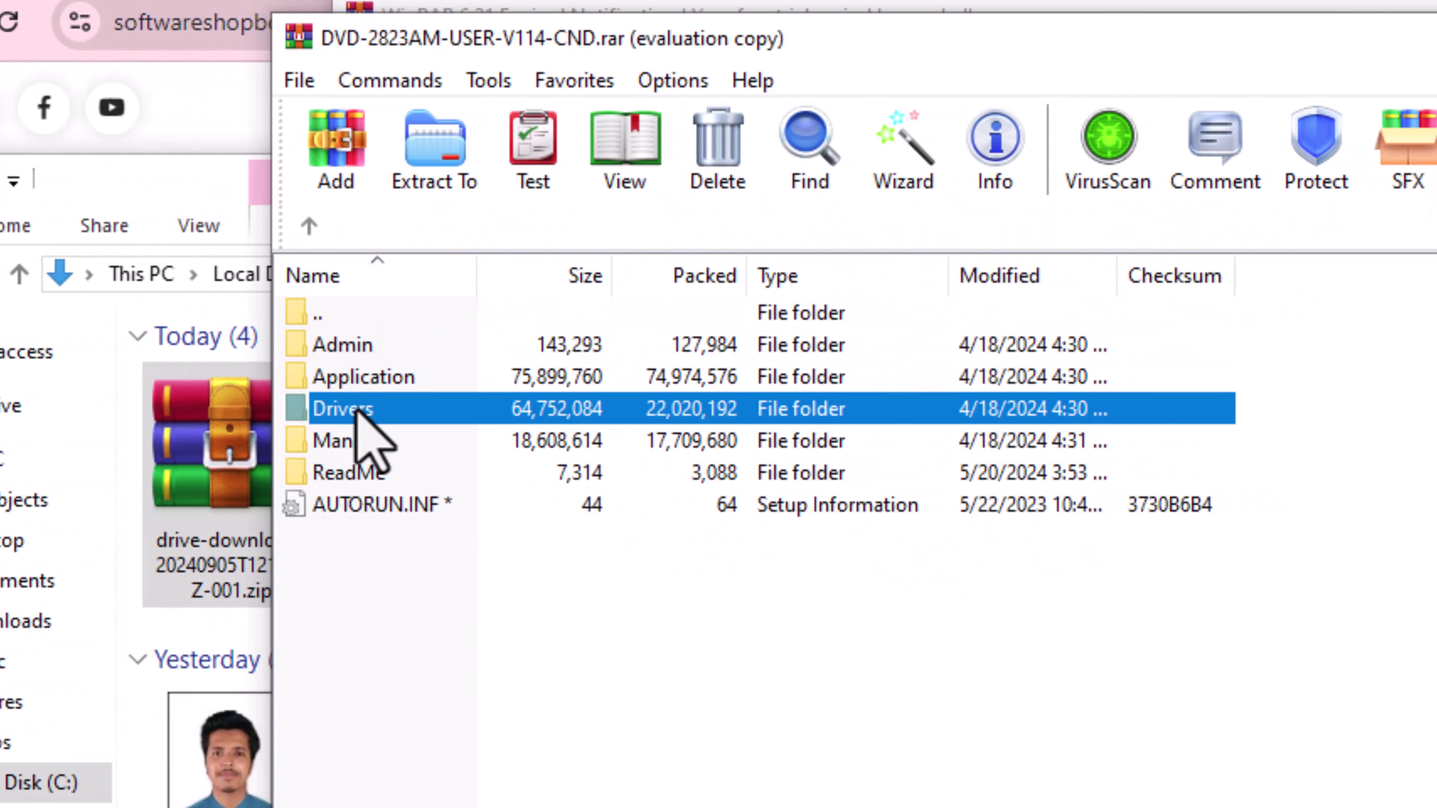
double_click(357, 410)
left_click(416, 346)
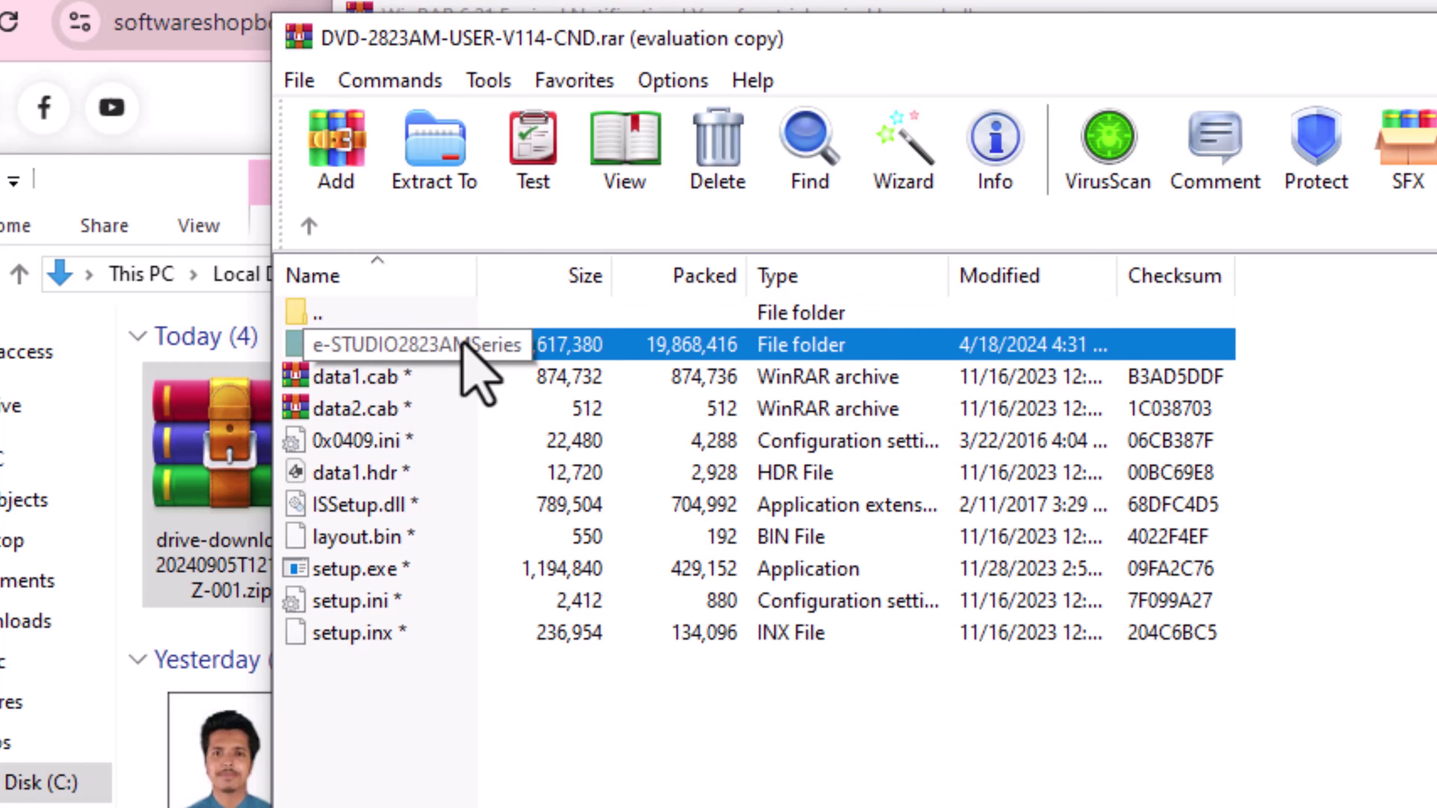
left_click(360, 576)
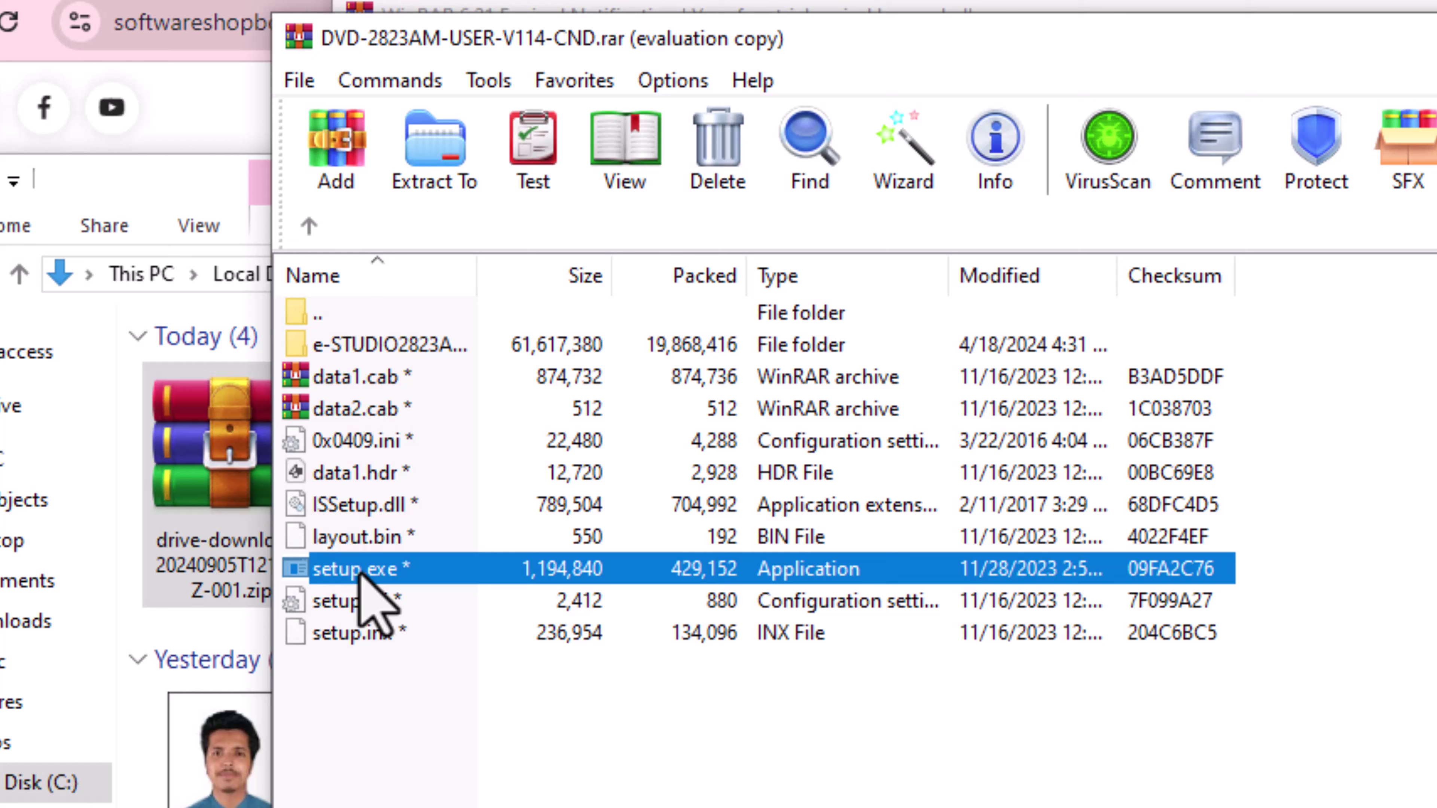
Run setup.exe from the archive, entering the archive password, and bring up the e-STUDIO driver installer.
double_click(429, 574)
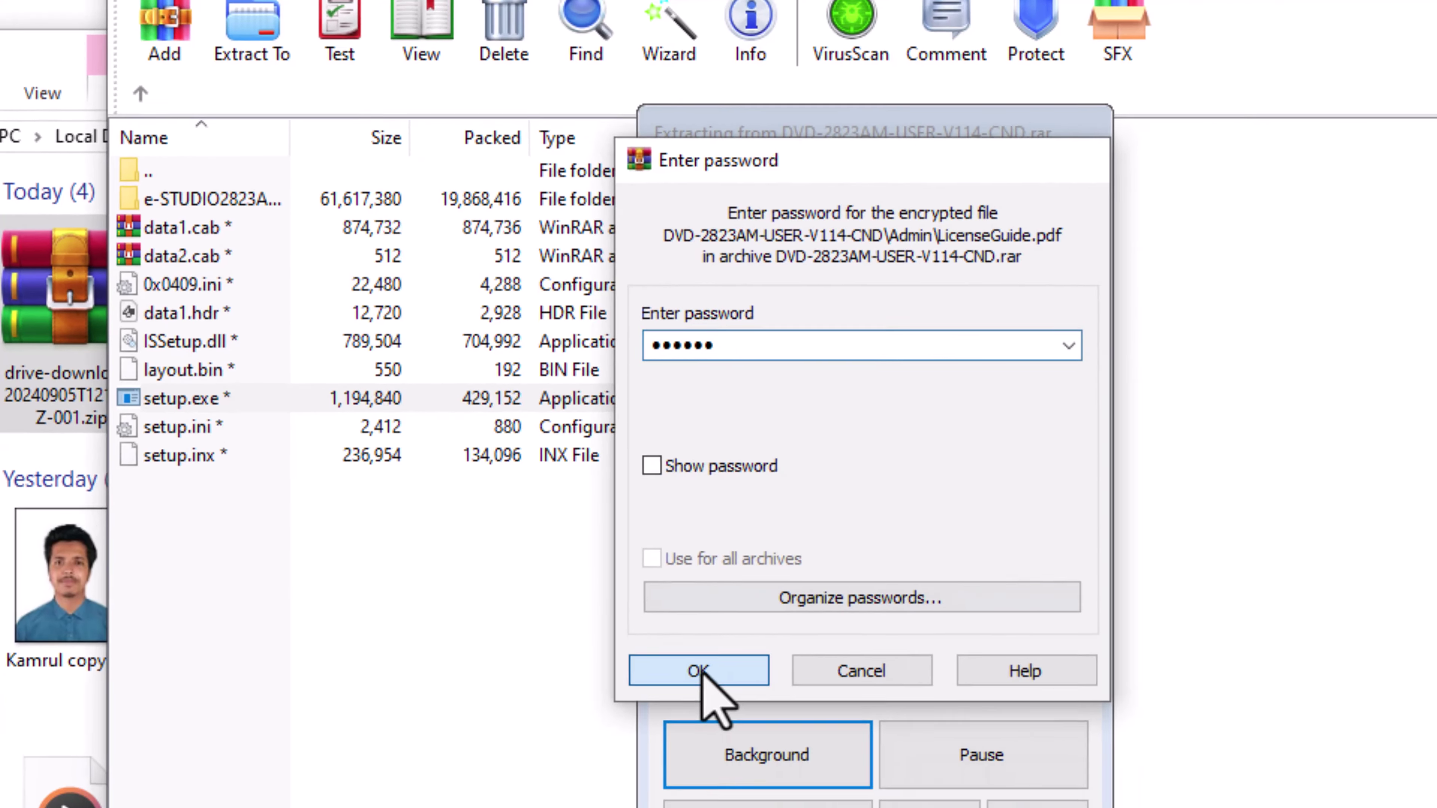
left_click(789, 761)
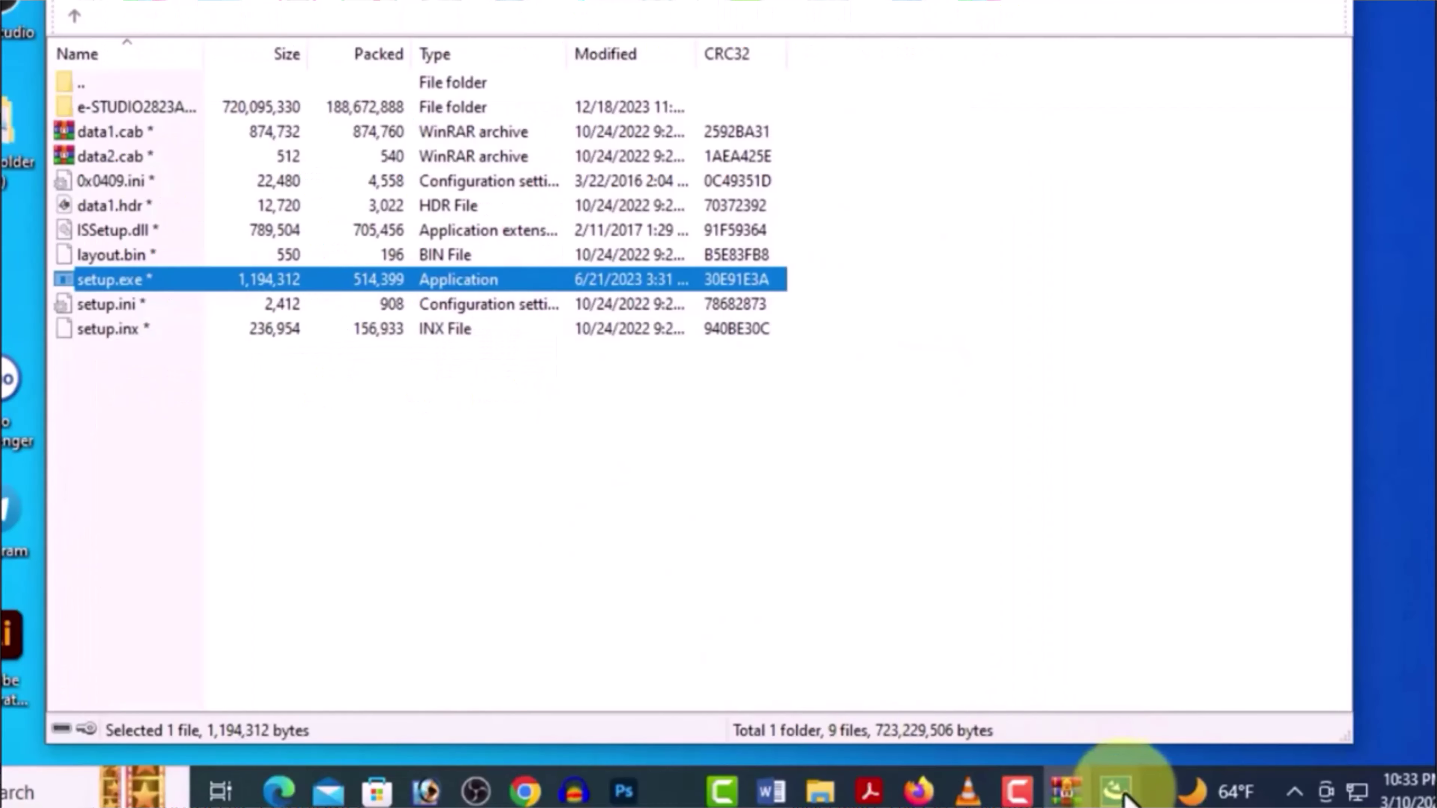
left_click(1118, 791)
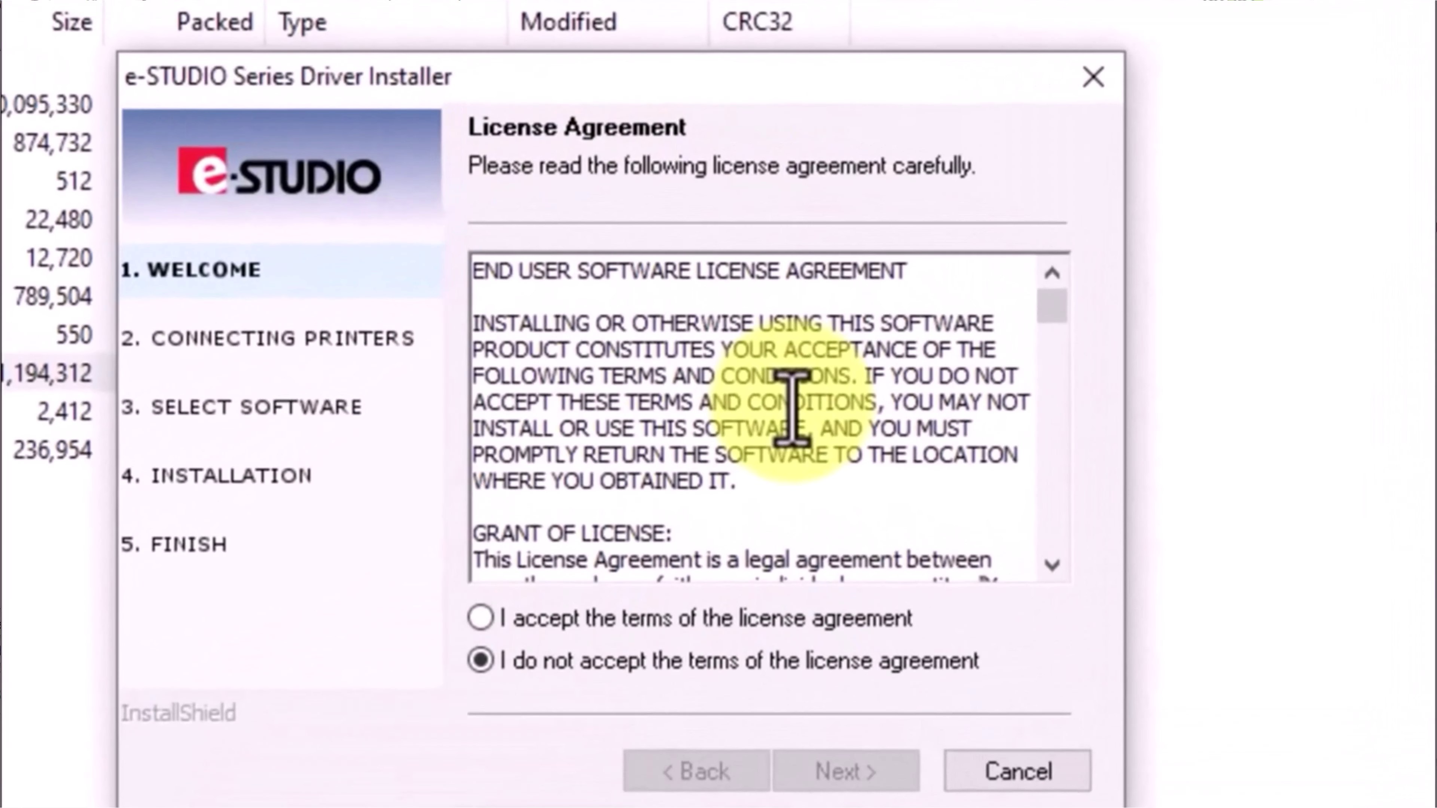
Accept the license agreement and pick Network Connection as the printer connection type.
left_click(499, 624)
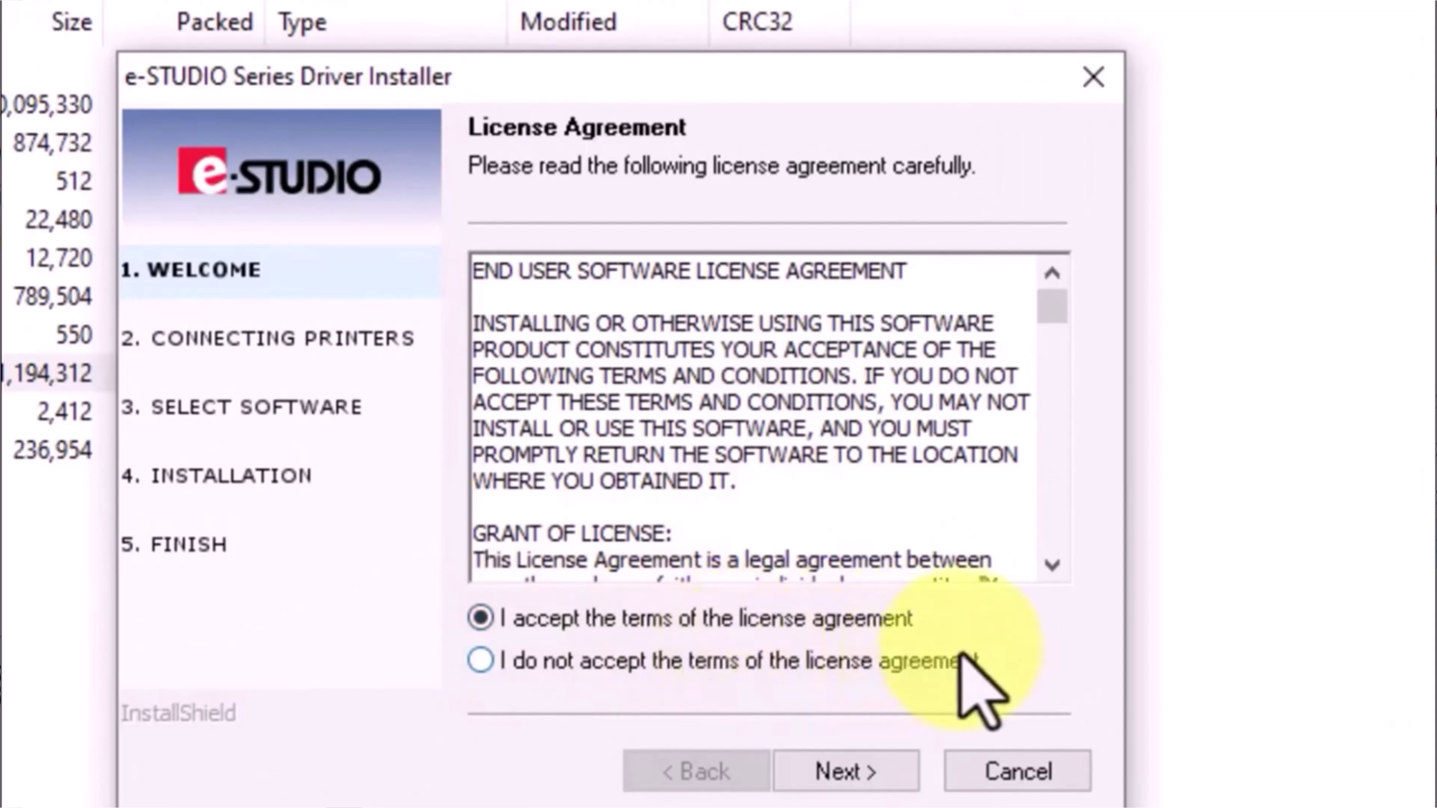
left_click(876, 779)
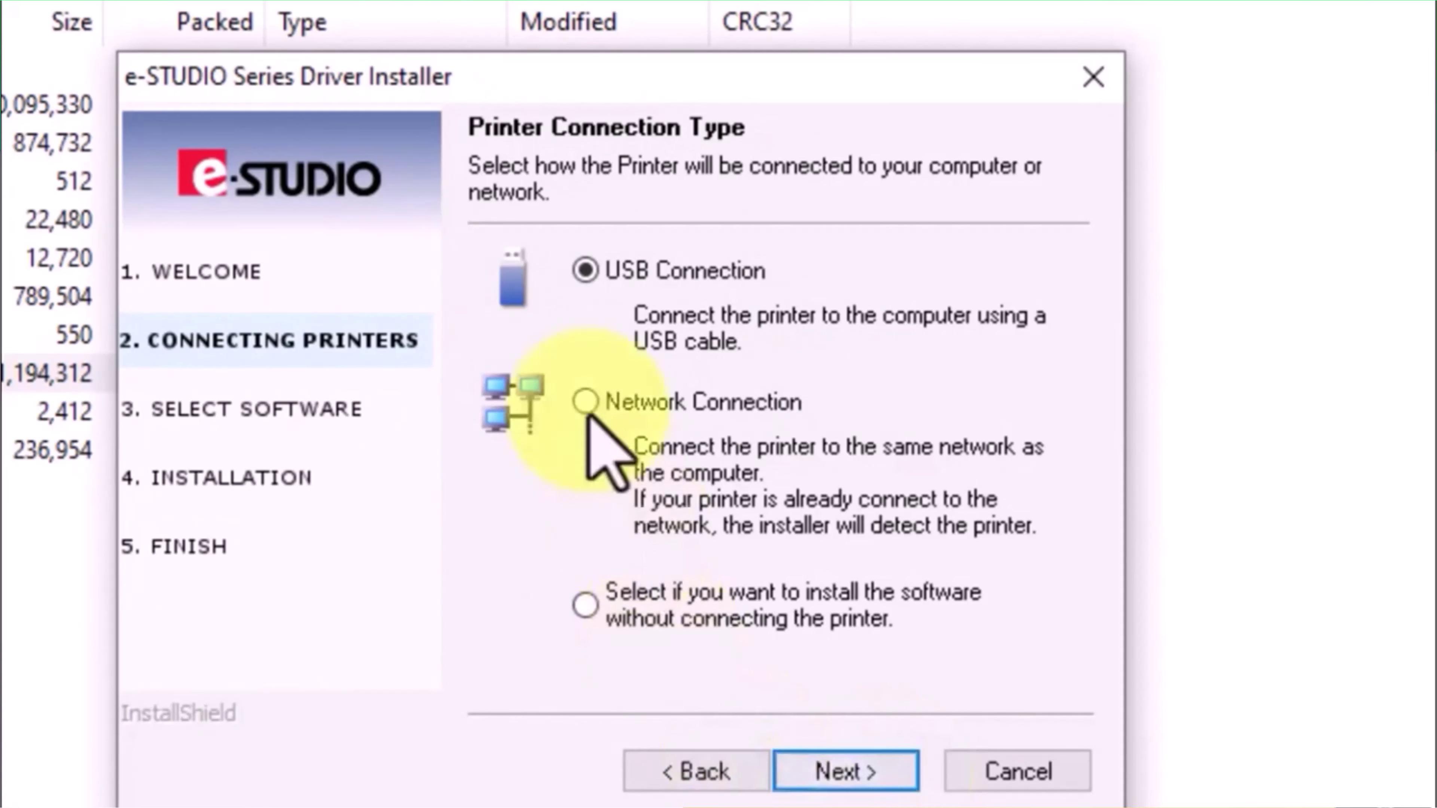
left_click(589, 403)
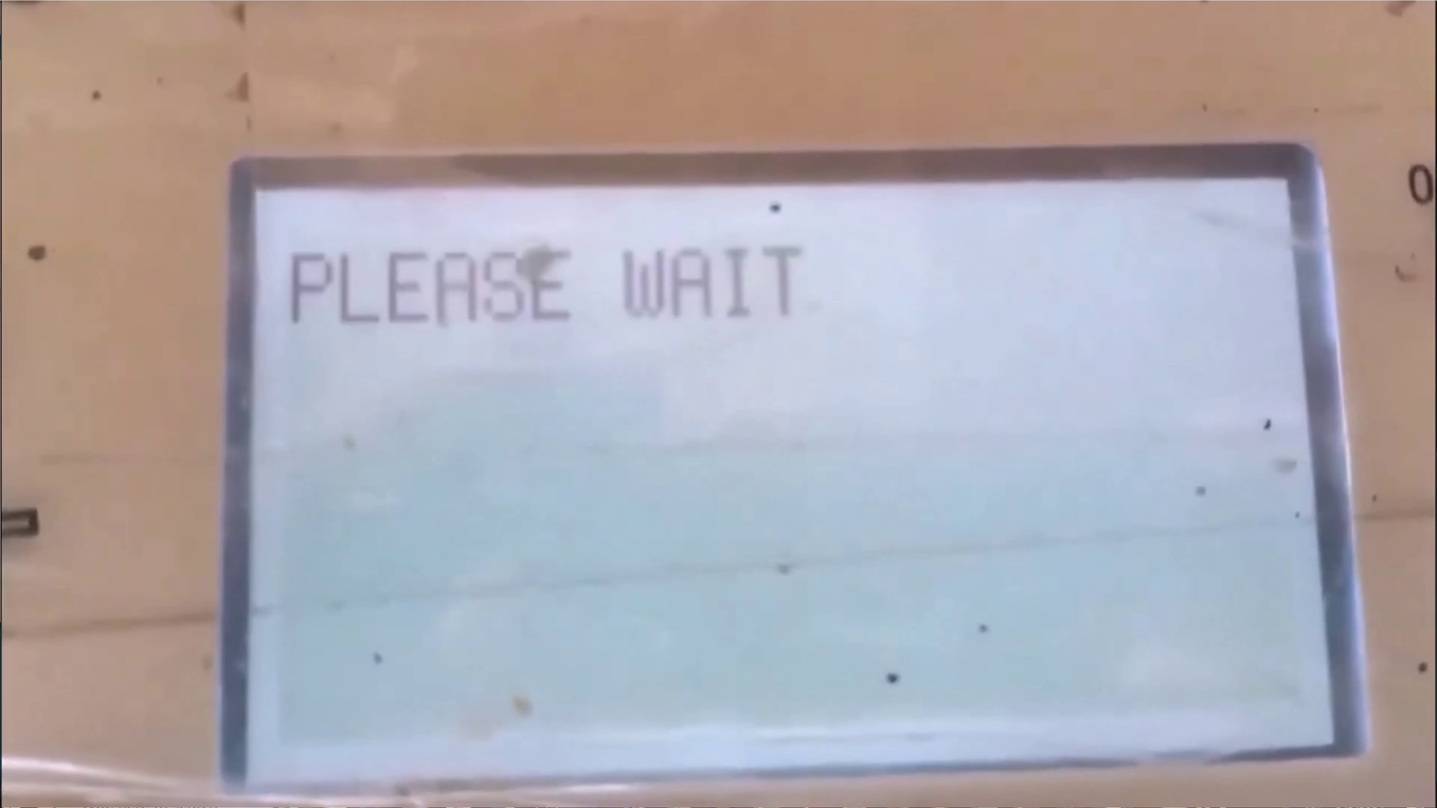
Exit full-screen playback and close the Movies & TV clip of the printer starting up.
mouse_move(1191, 306)
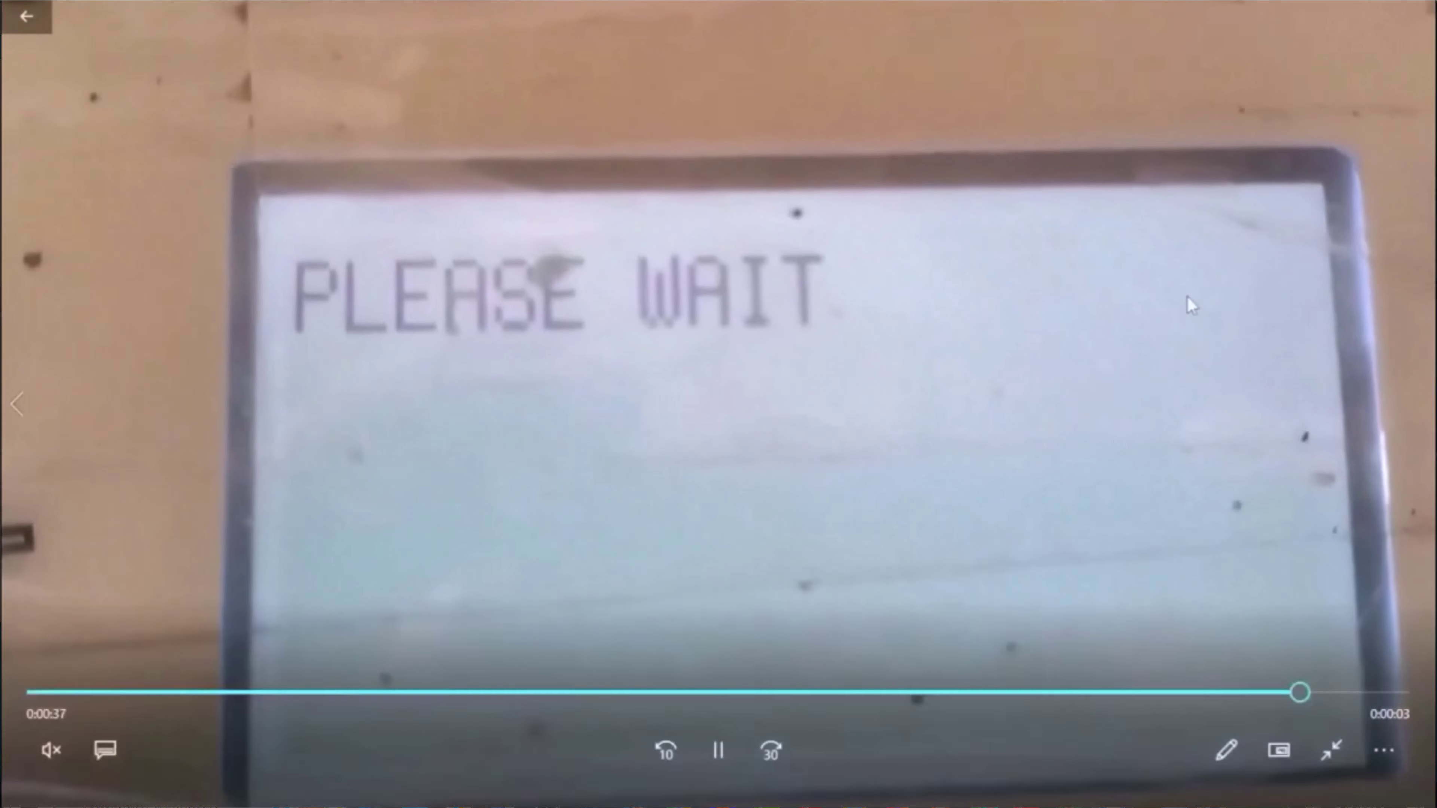
key("Escape")
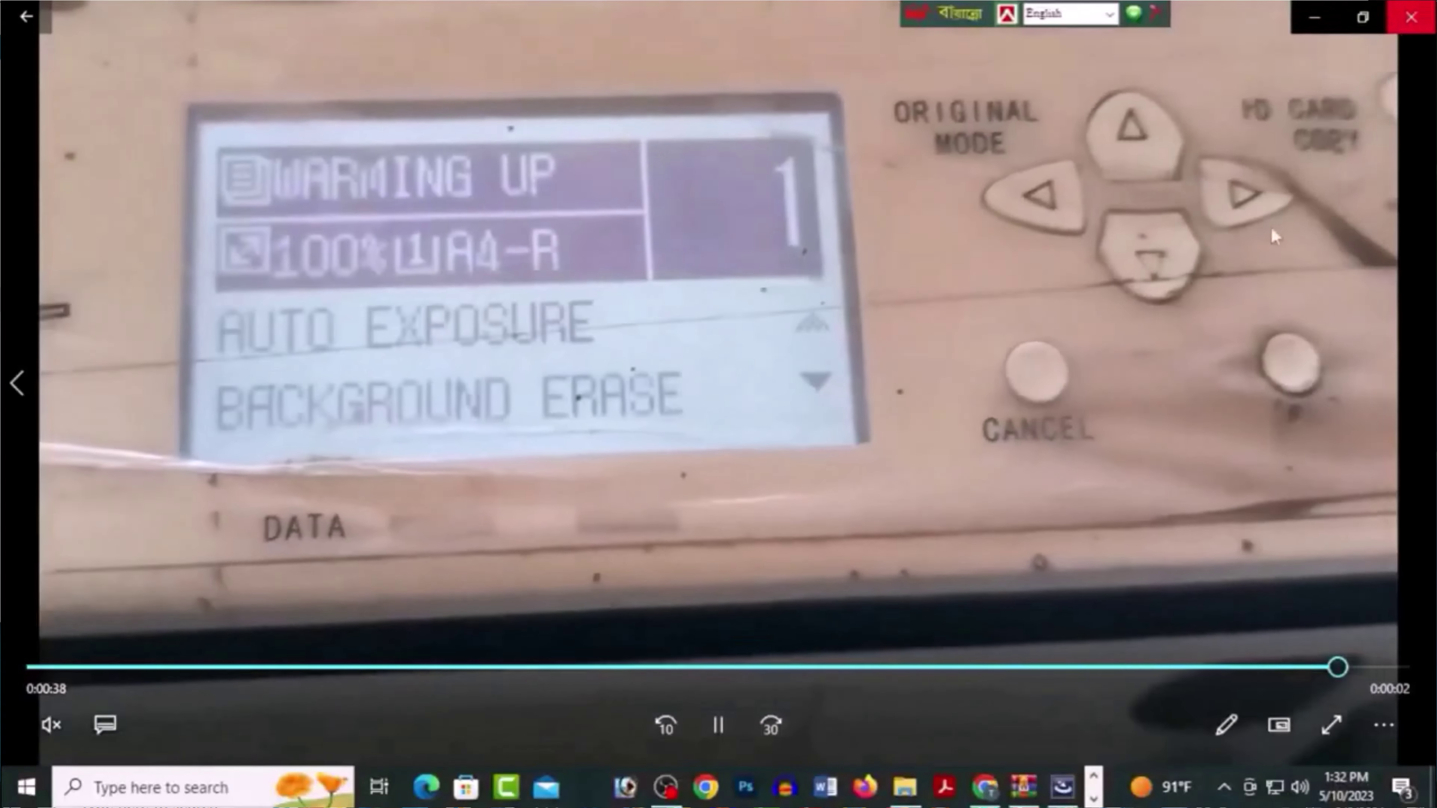
left_click(1409, 18)
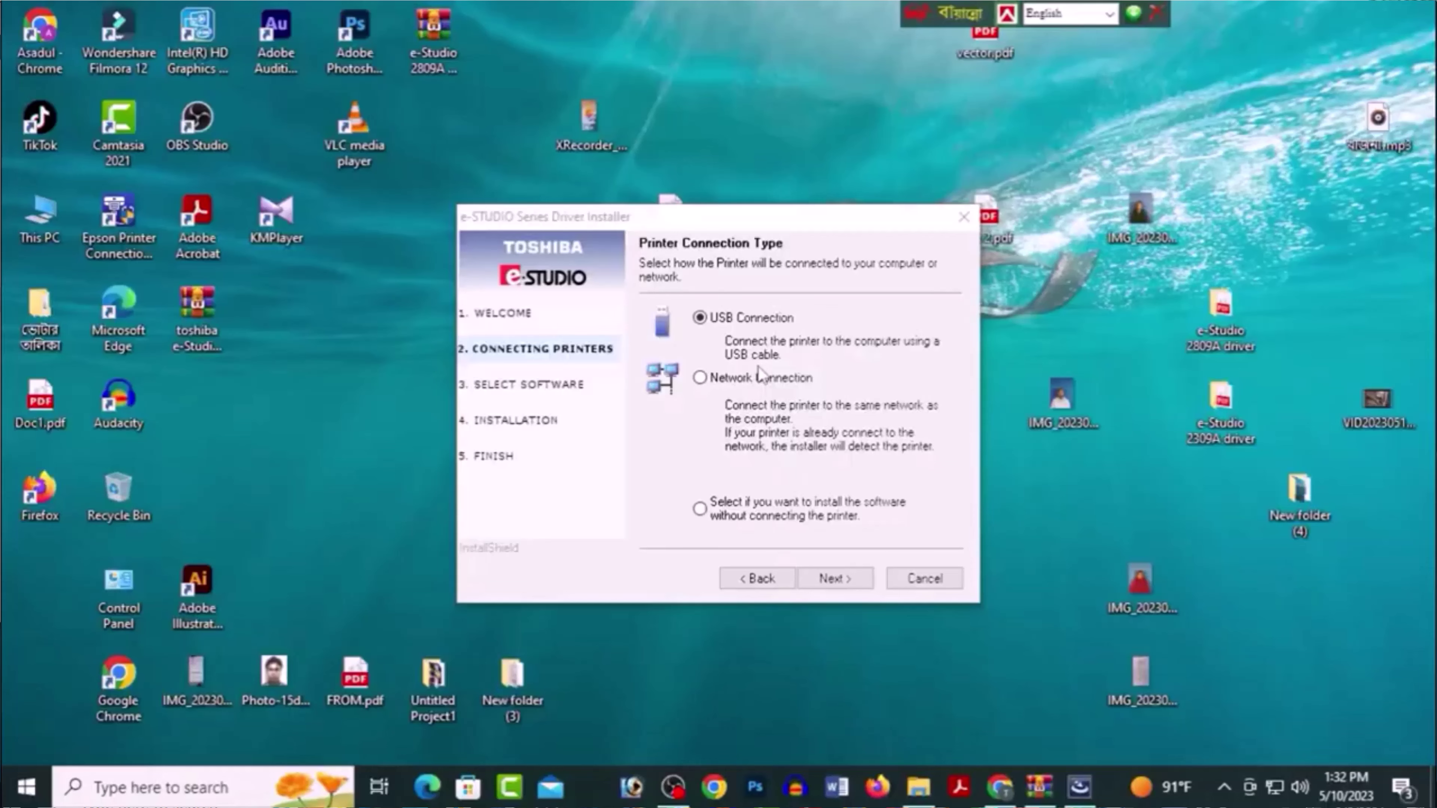
Continue past Printer Connection Type and close the completed setup wizard with Finish.
left_click(829, 578)
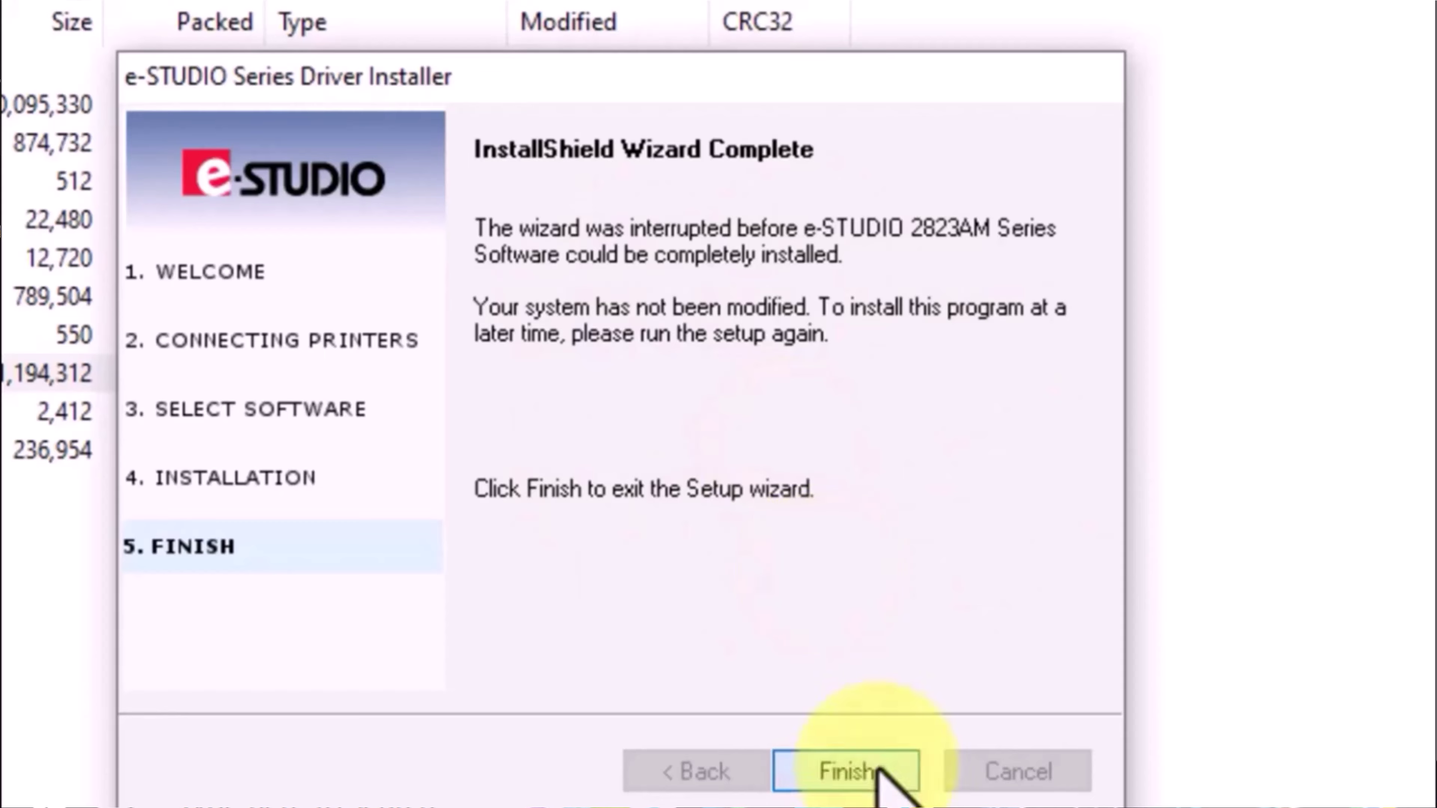
left_click(859, 775)
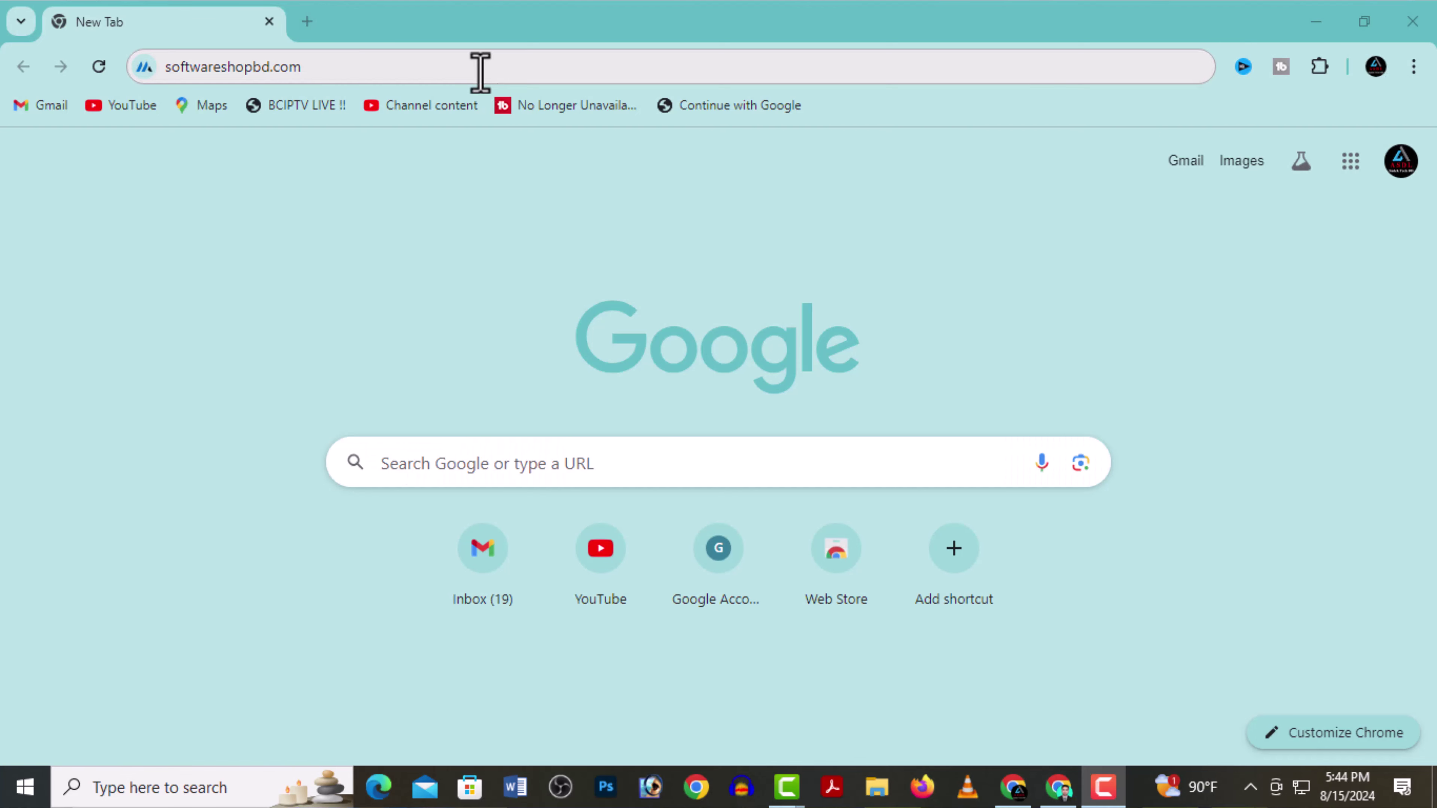
Go to softwareshopbd.com in a new tab and search the site for '2823ams'.
left_click(480, 73)
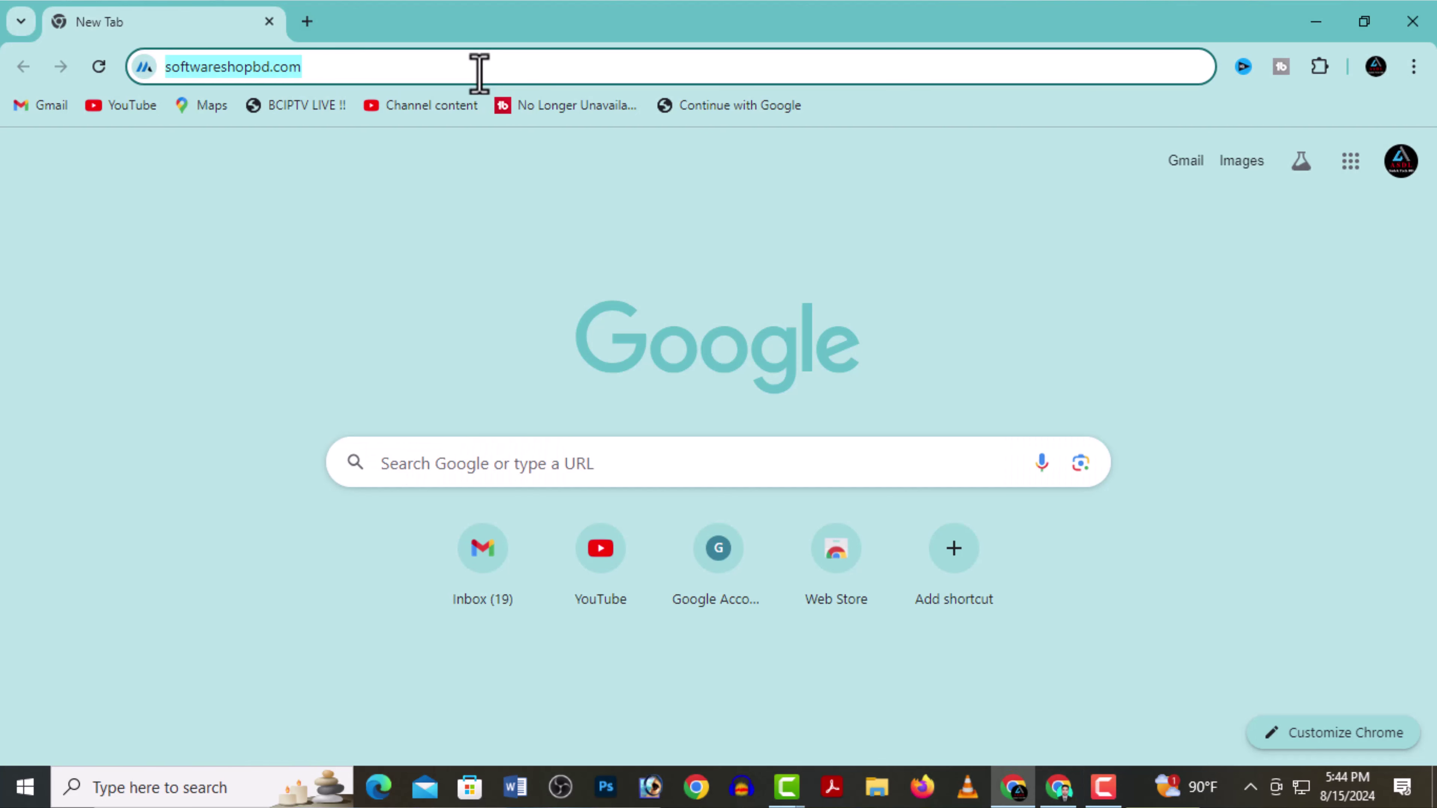
type("sof")
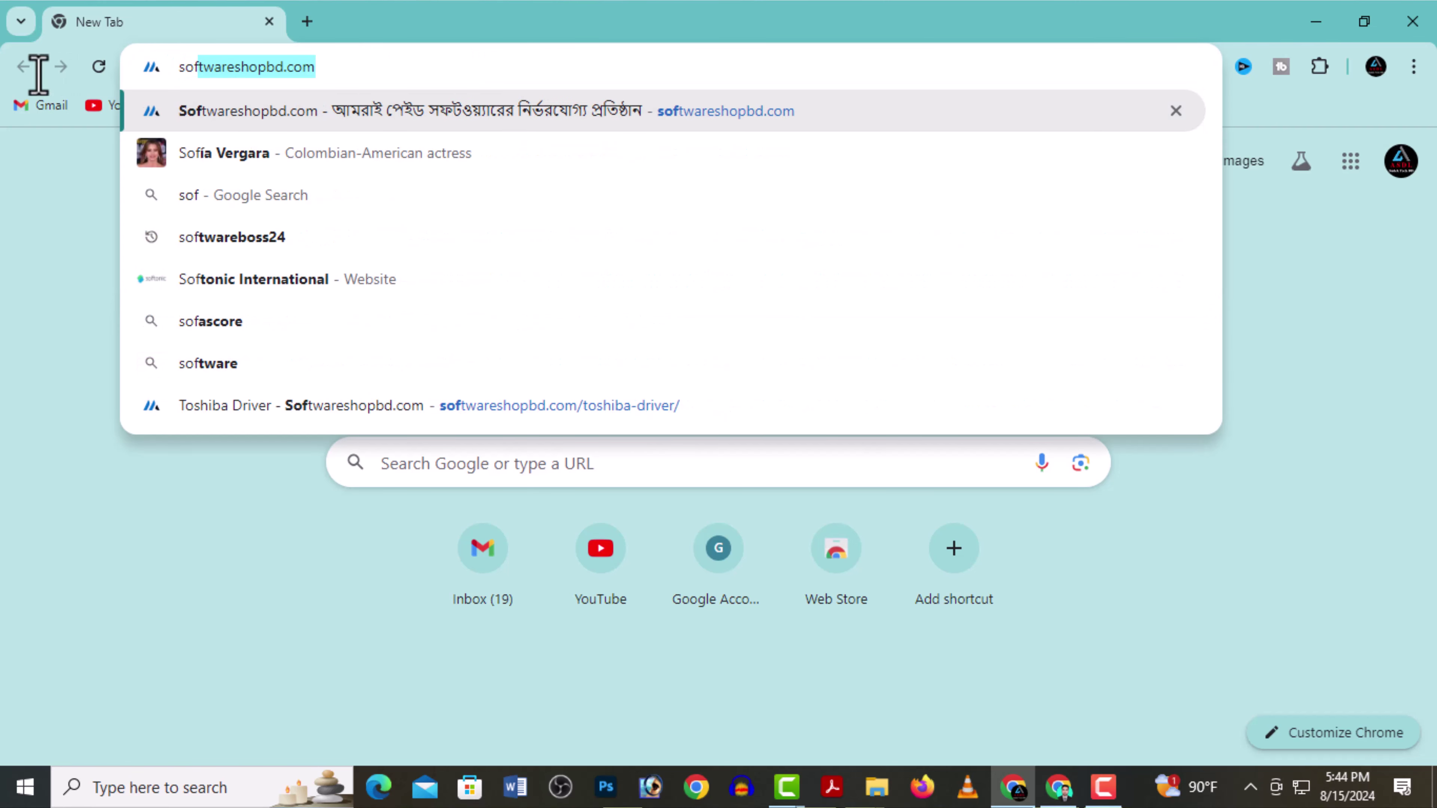
key("Return")
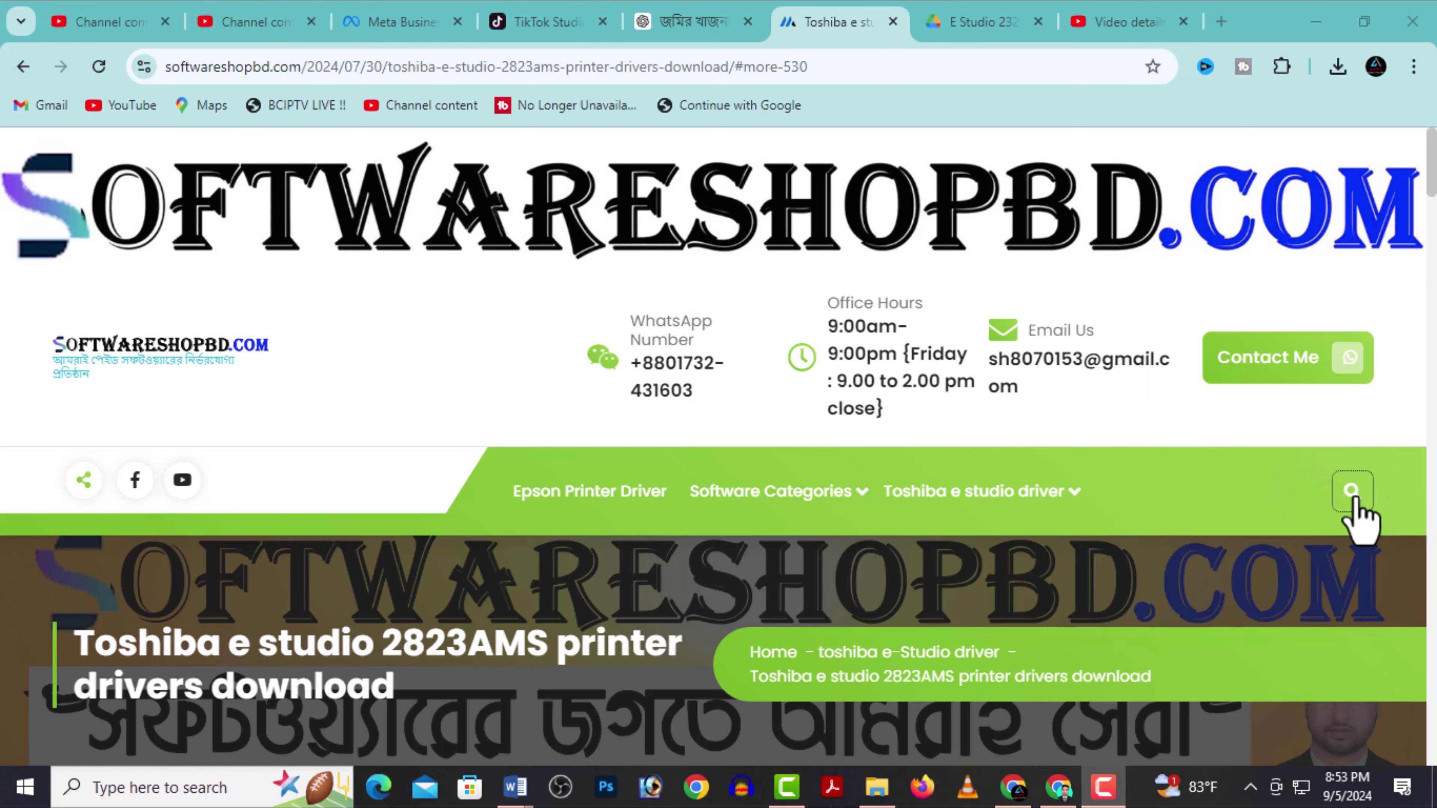
left_click(1359, 496)
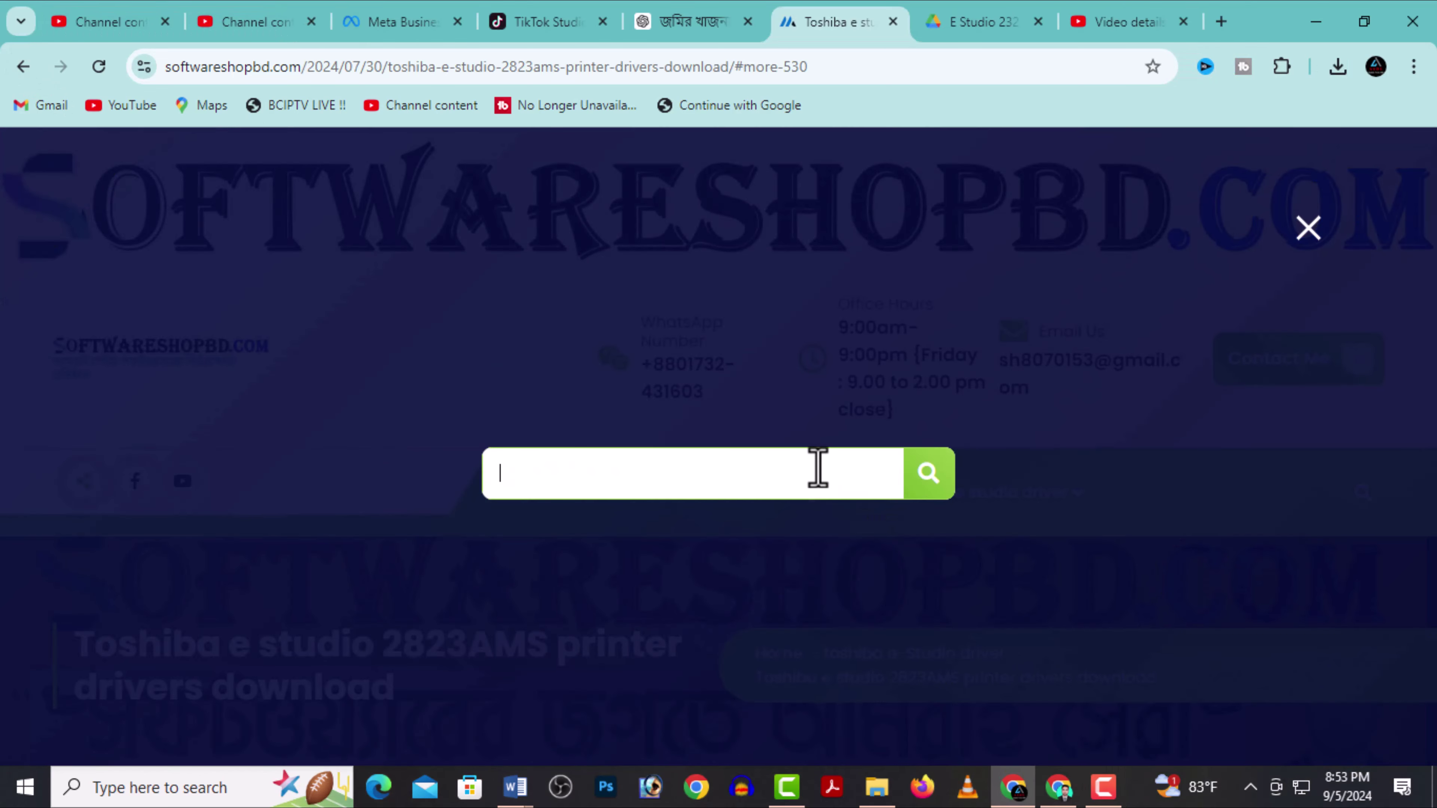
left_click(818, 469)
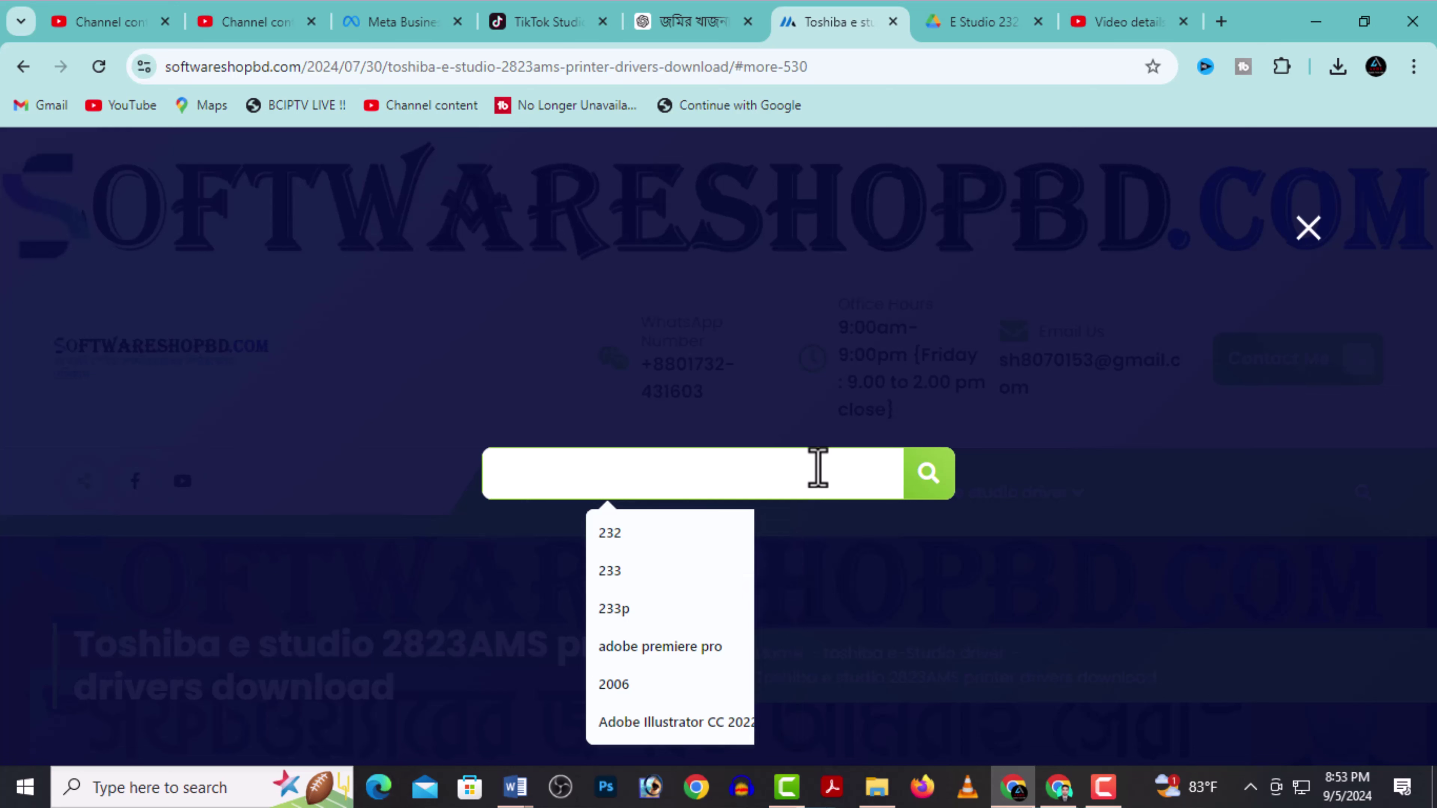
type("2823am")
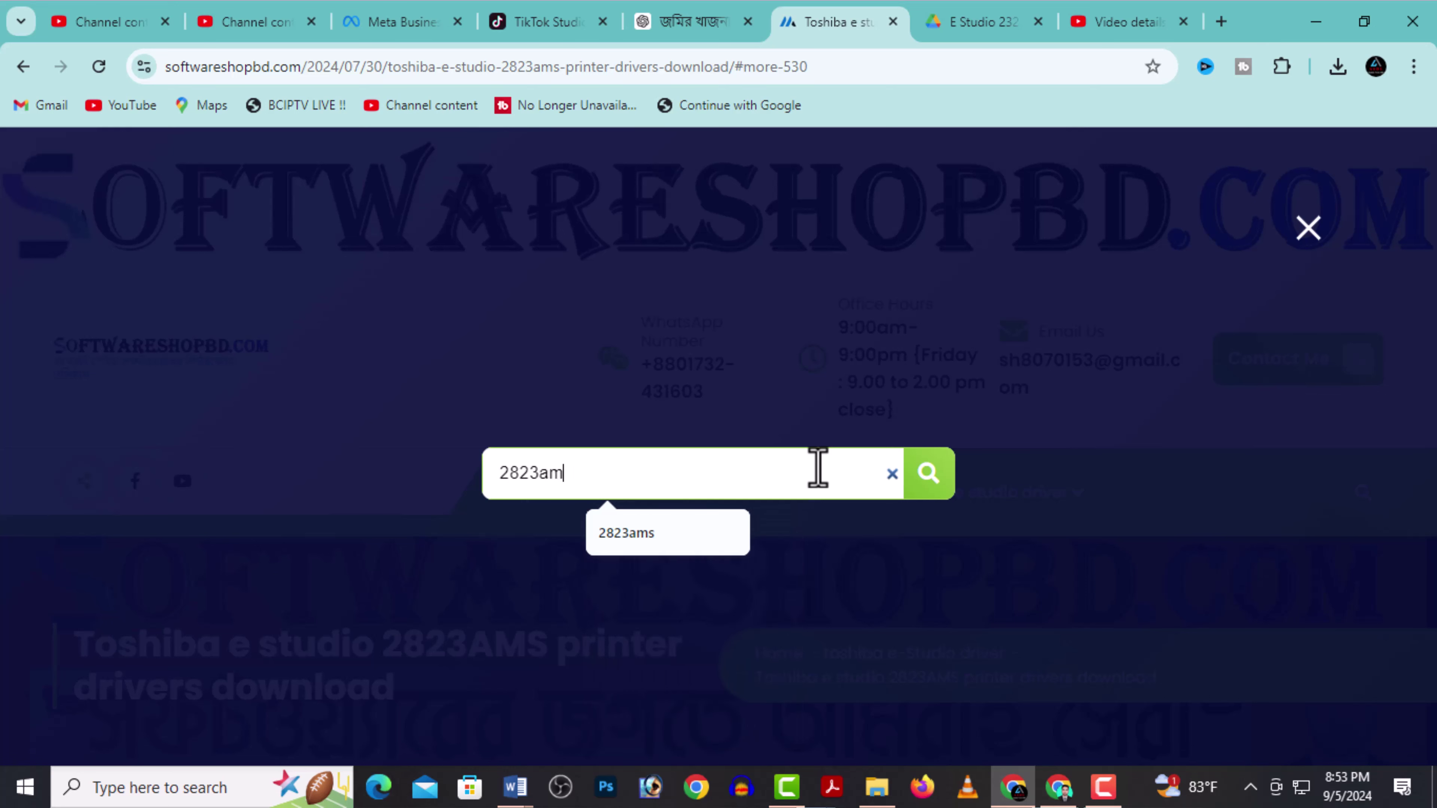
type("s")
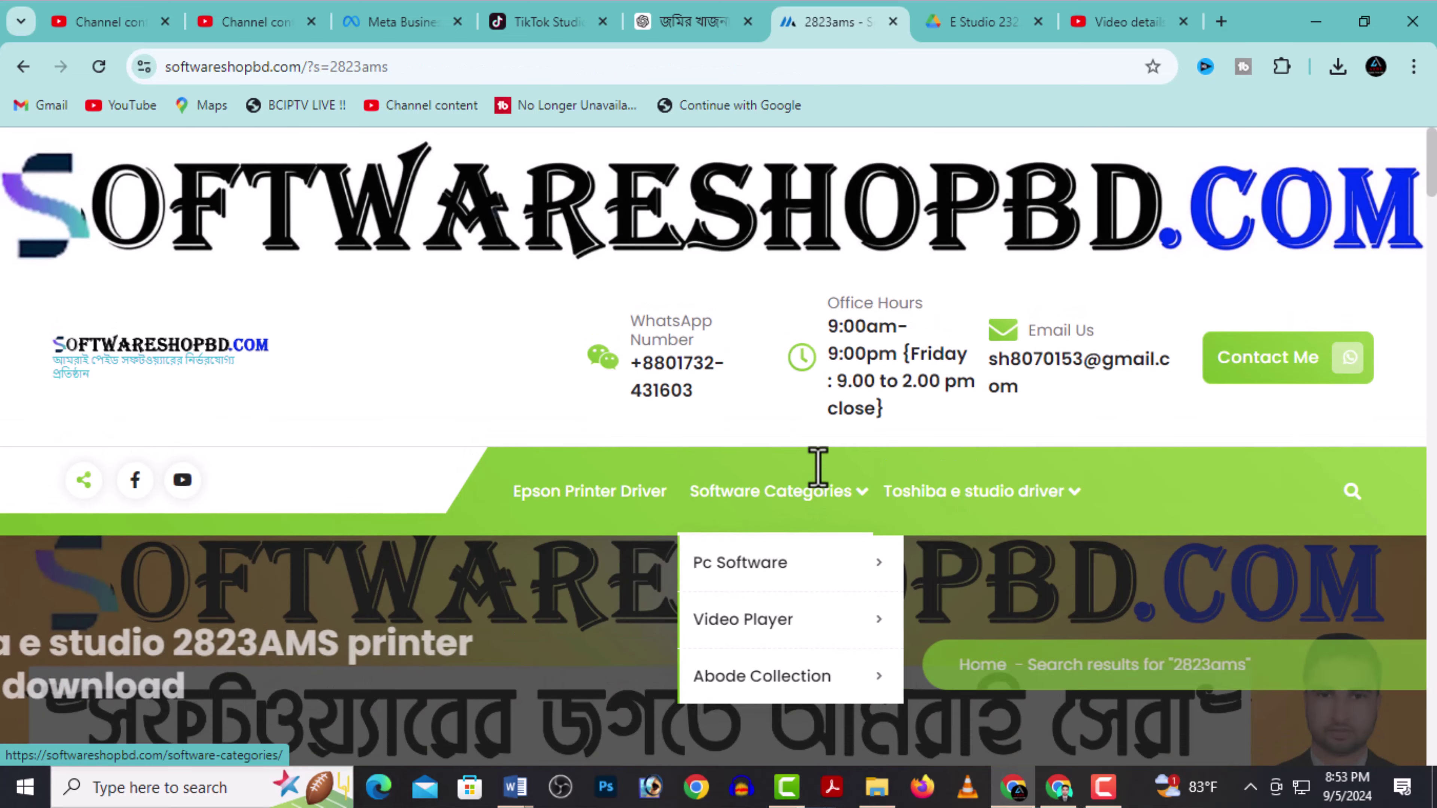
Open the Toshiba e studio 2823AMS driver article and scroll to its Download Here section.
scroll(600, 617, "down", 5)
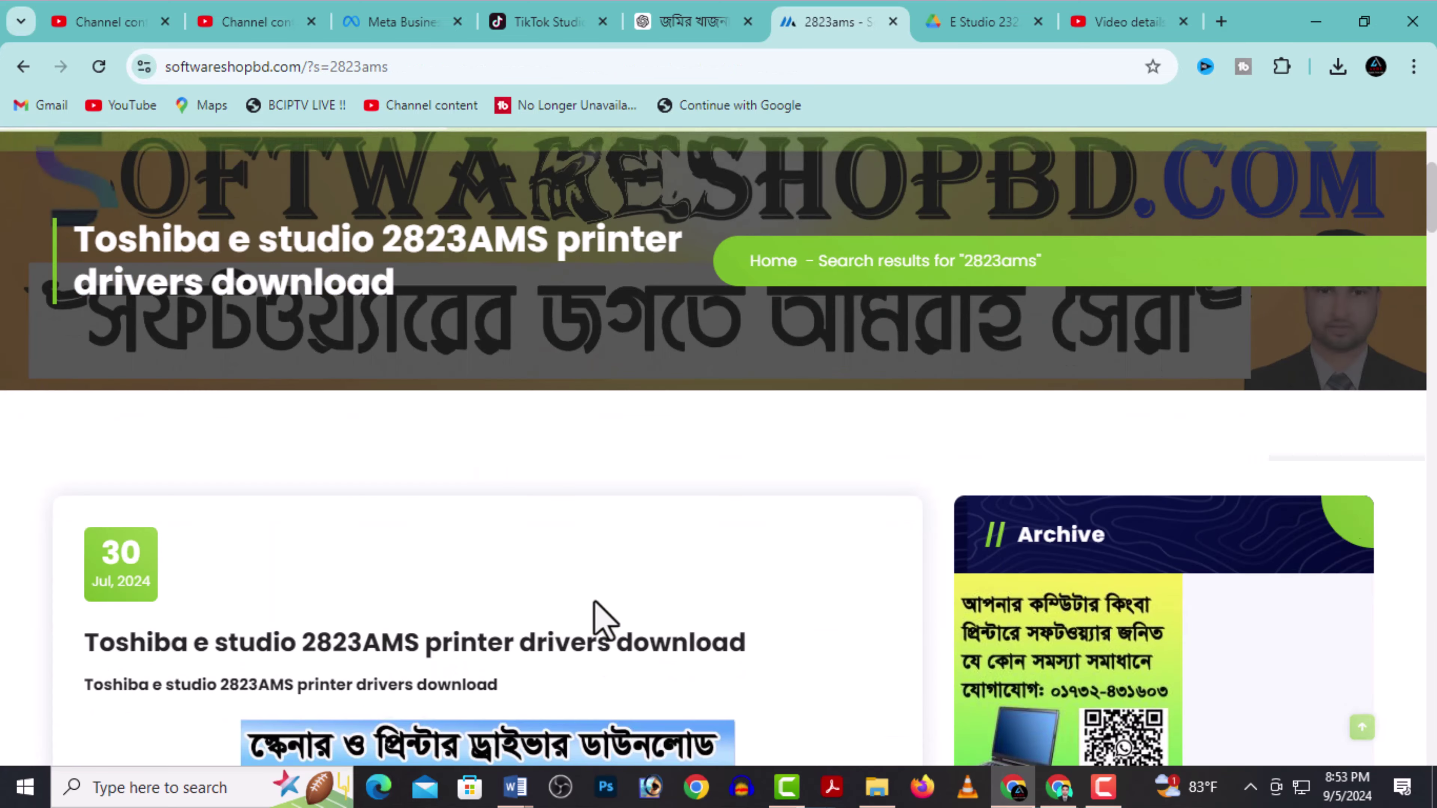
scroll(601, 615, "down", 6)
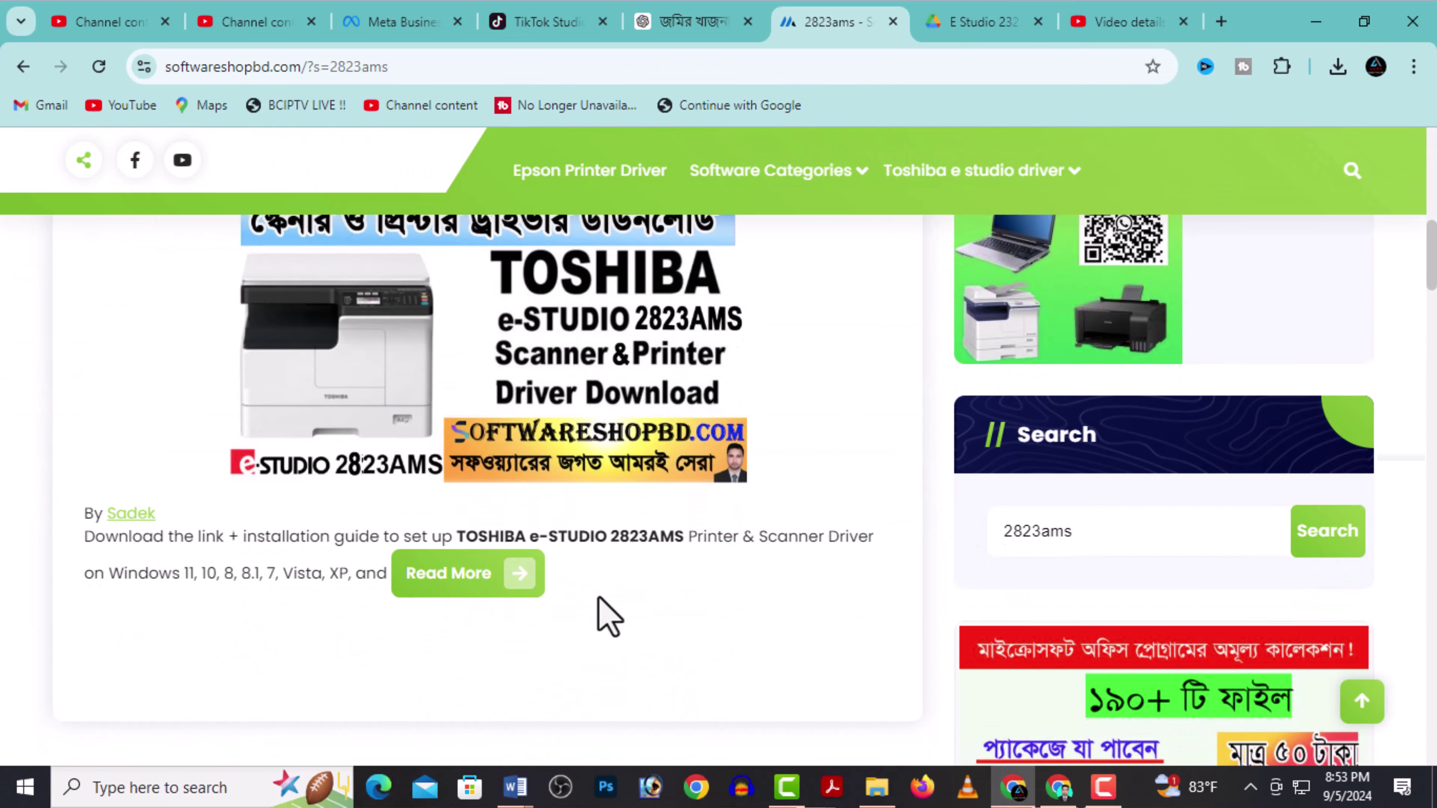
left_click(450, 579)
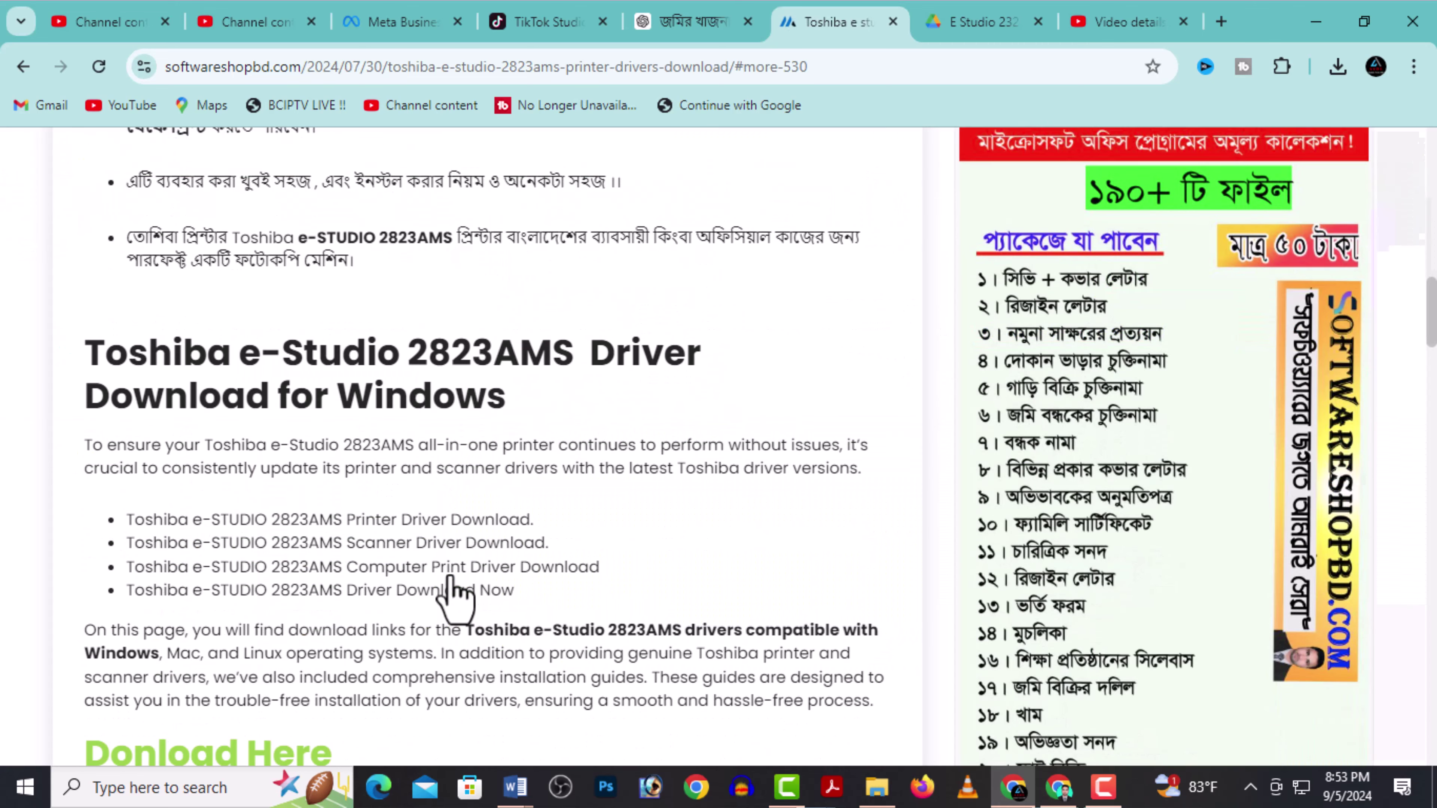
scroll(590, 565, "up", 5)
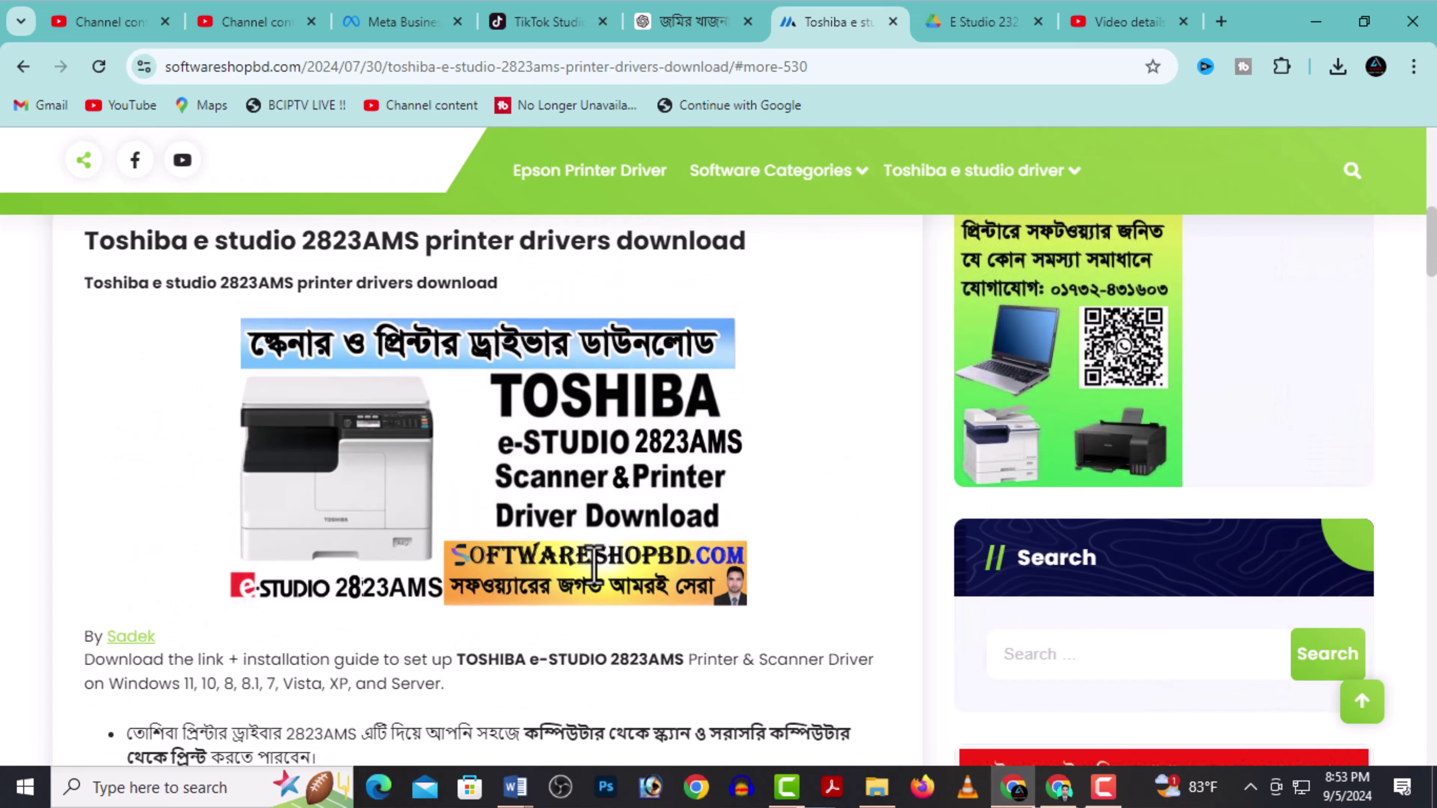
scroll(602, 572, "up", 5)
scroll(602, 572, "down", 7)
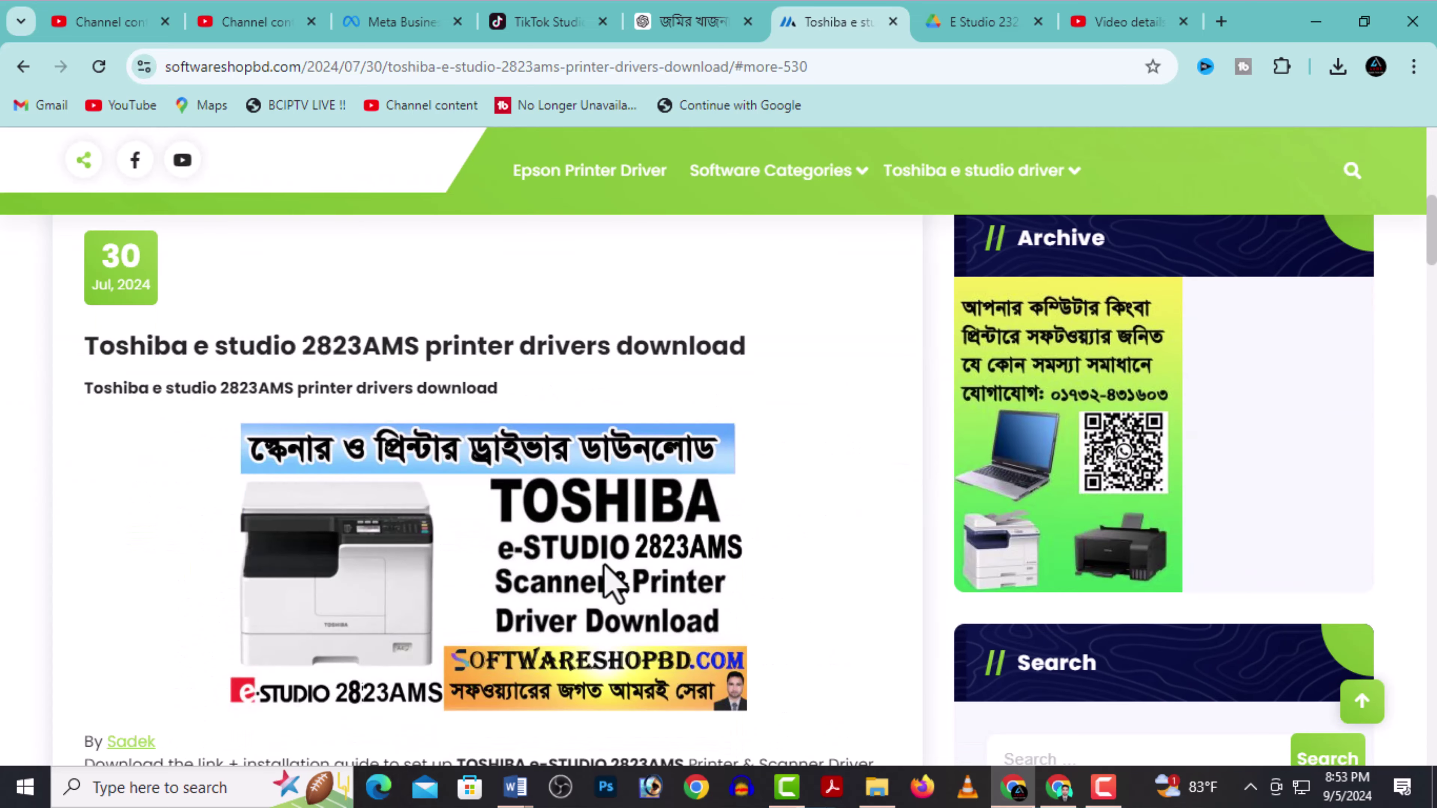
scroll(611, 583, "down", 10)
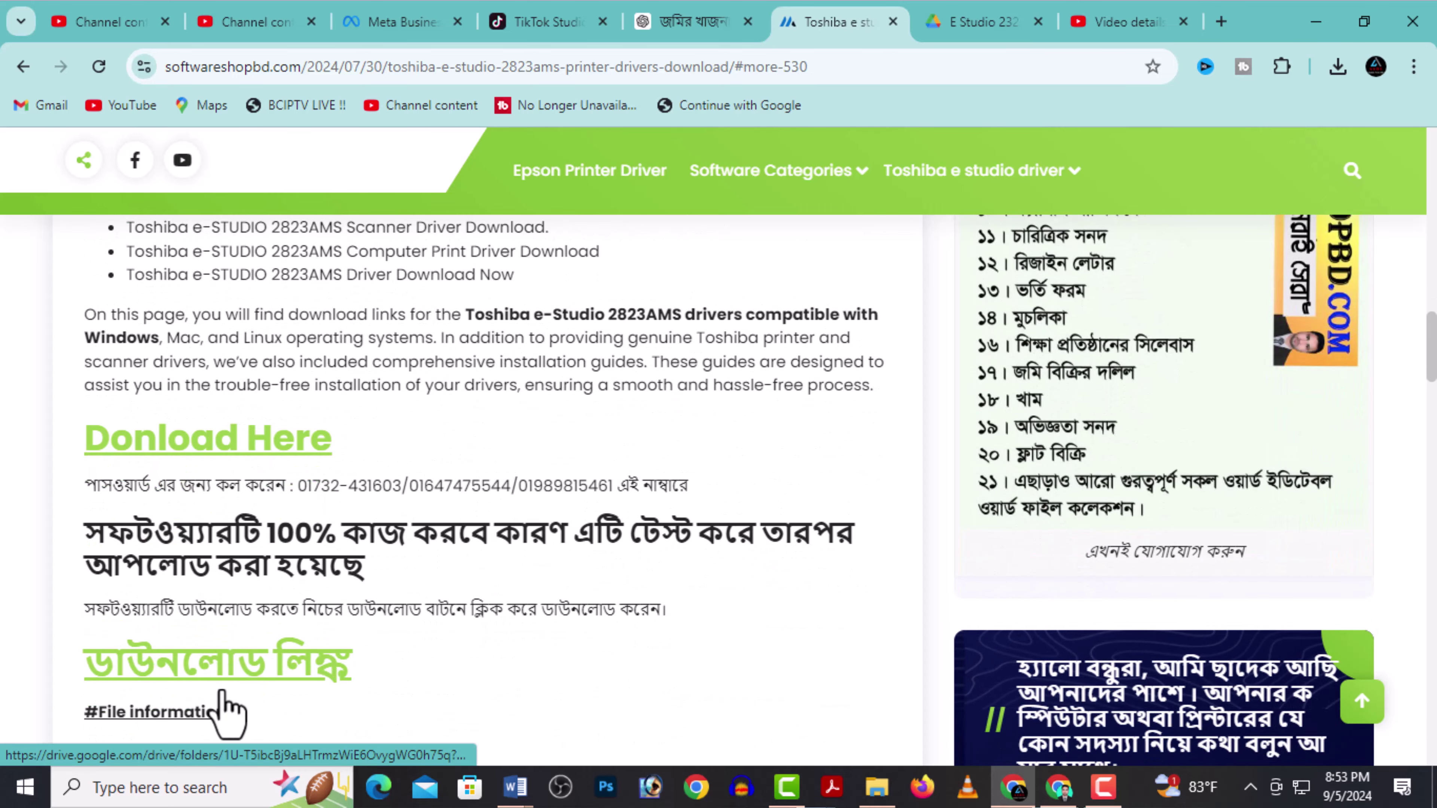
Follow the download link to Google Drive and download both Password.pdf and the E studio driver archive.
left_click(240, 450)
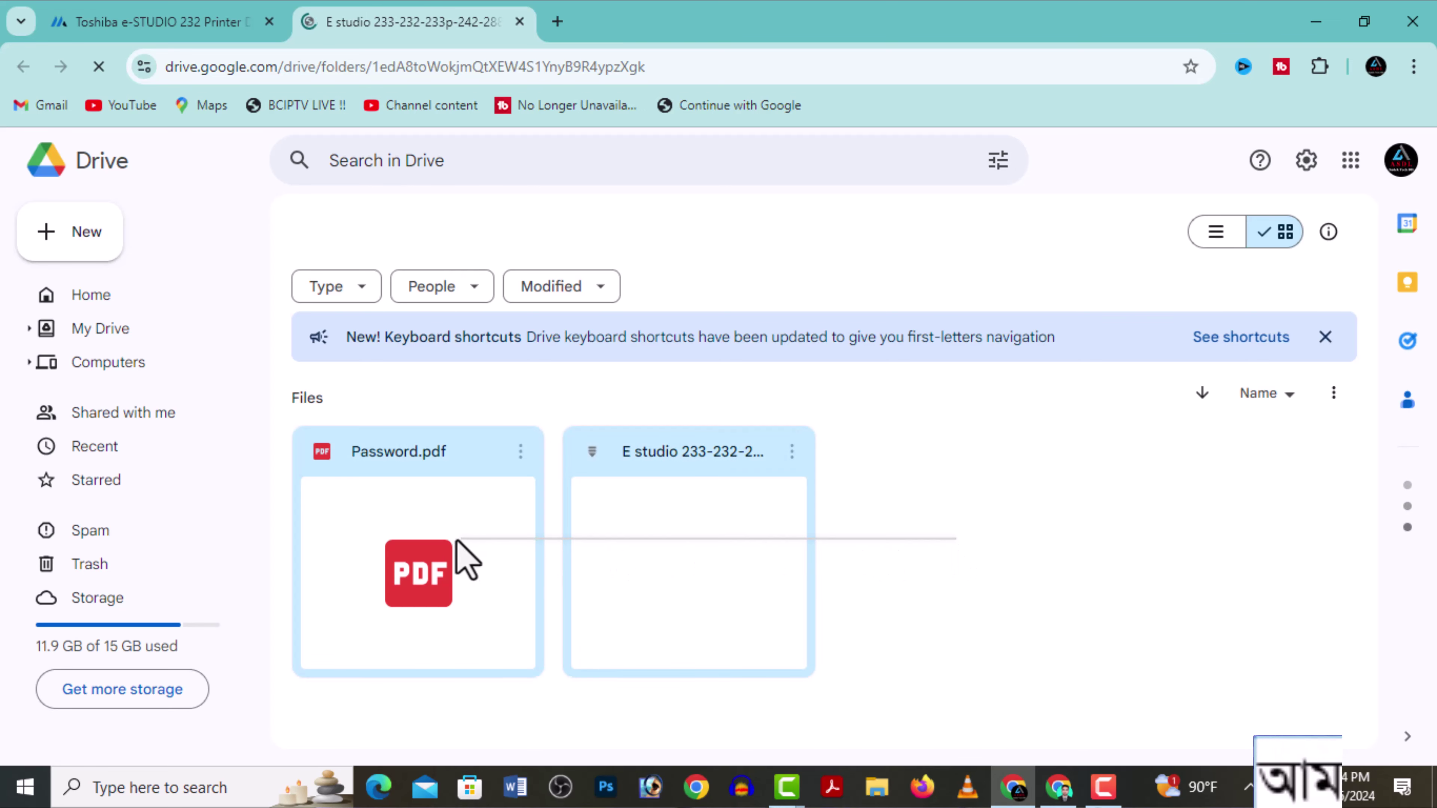
right_click(647, 584)
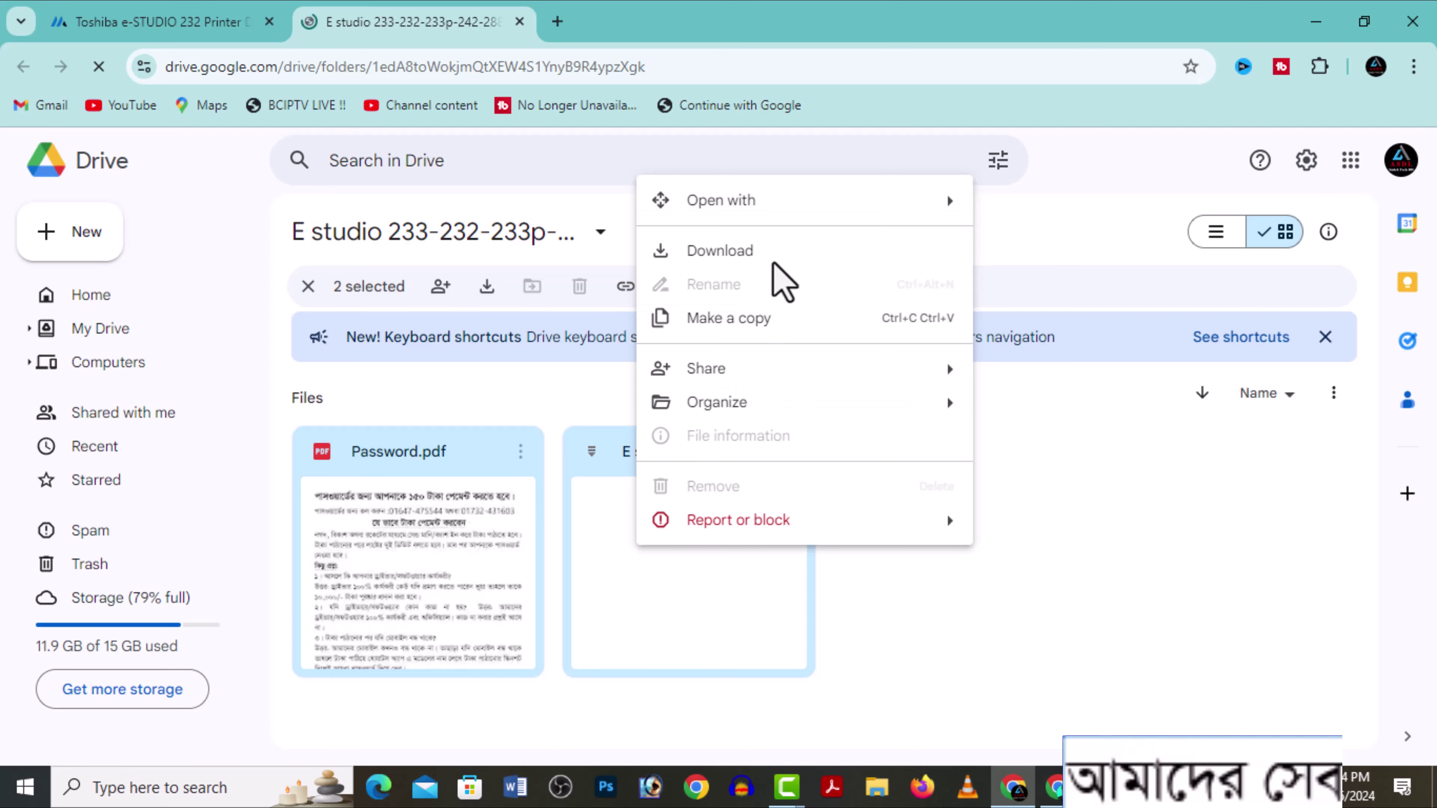
left_click(779, 279)
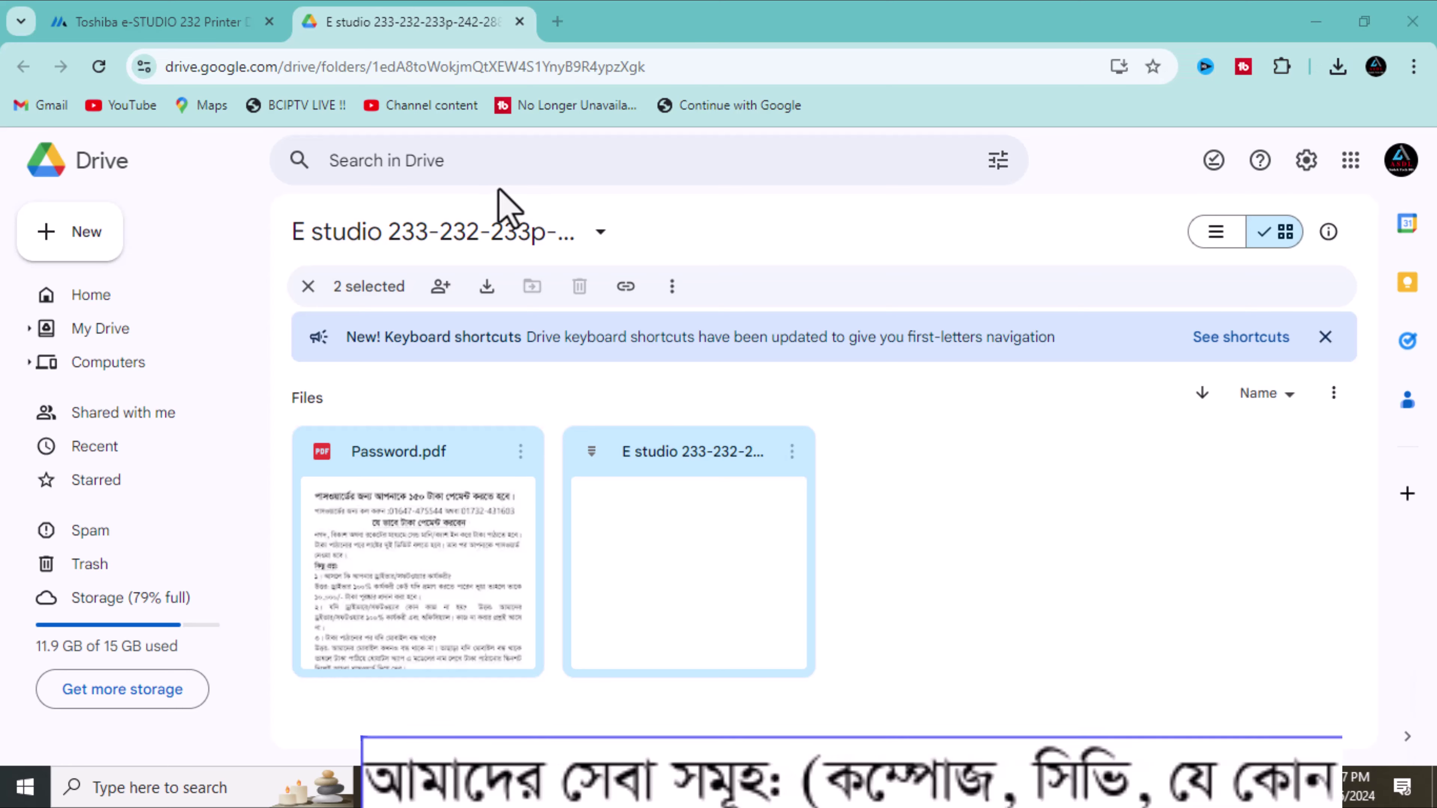
Return to the driver article and show the downloaded 86.5 MB drive-download zip in its folder.
left_click(170, 21)
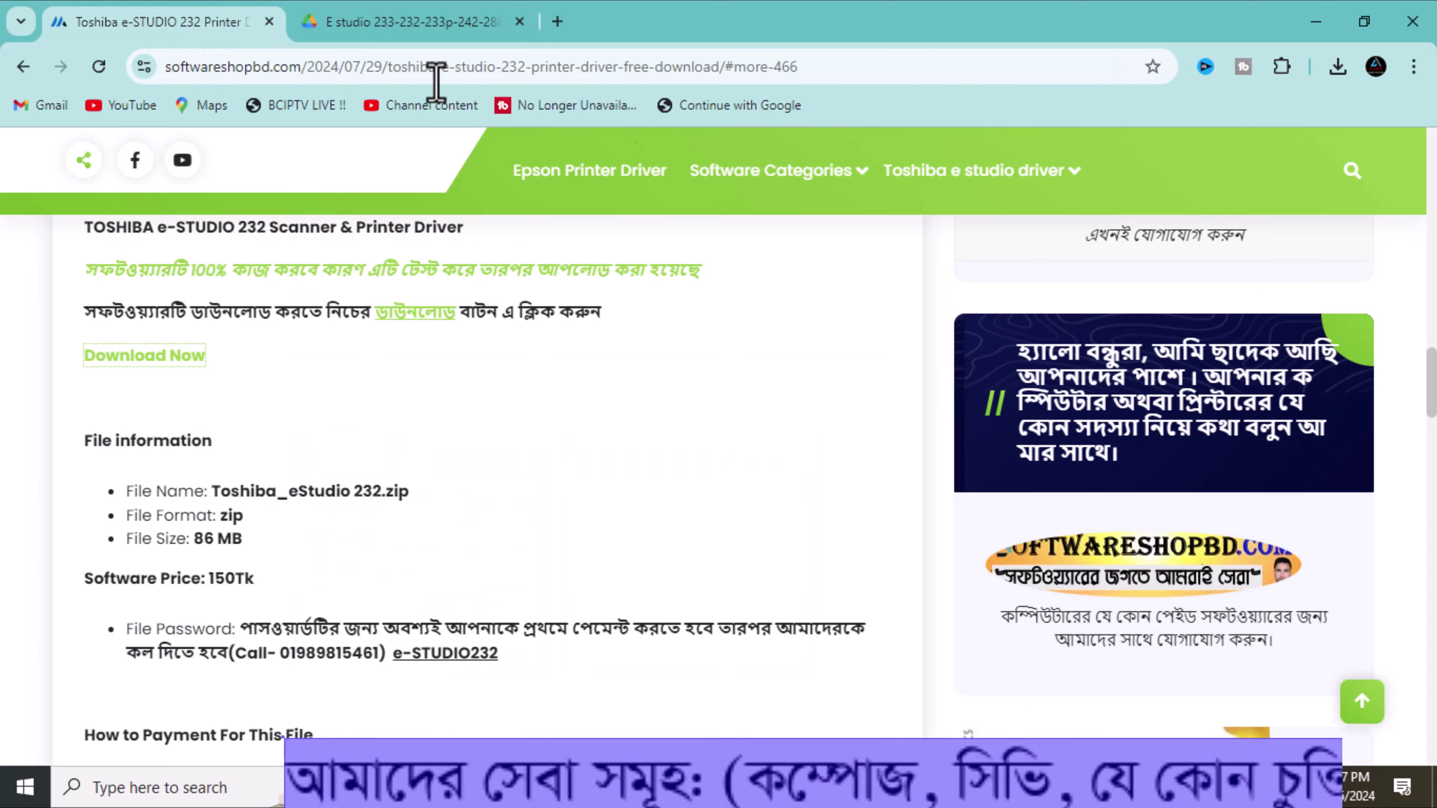
left_click(1339, 68)
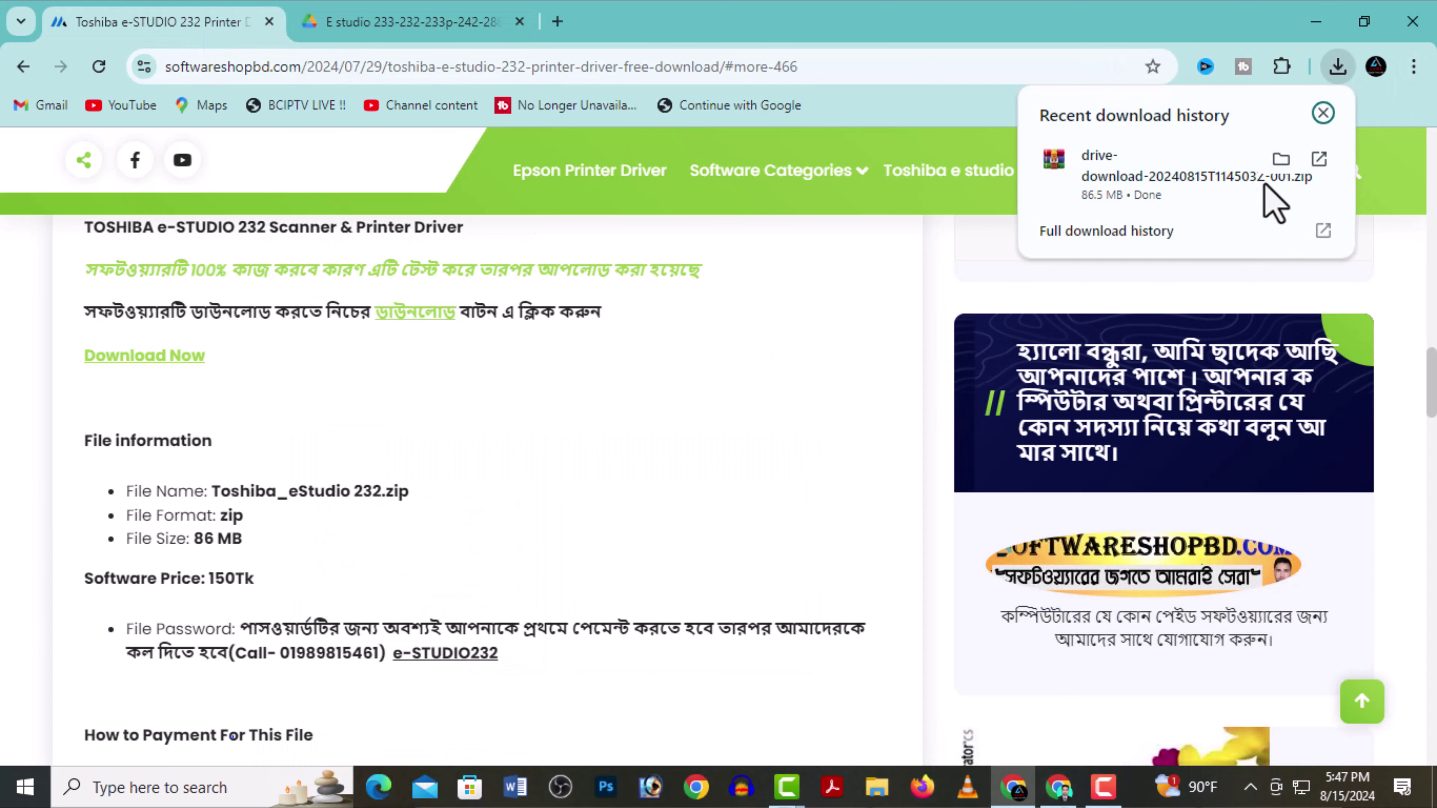
left_click(1283, 160)
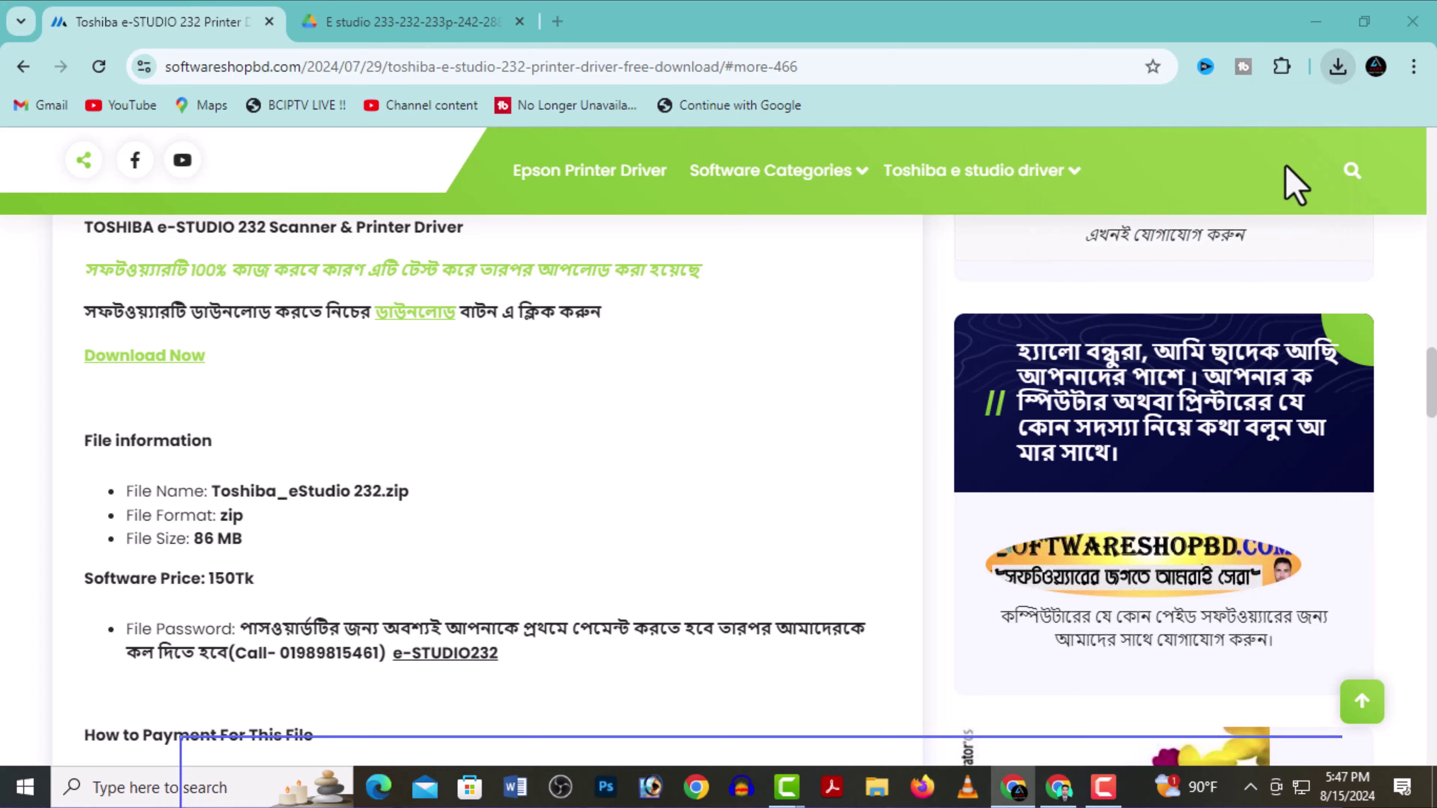